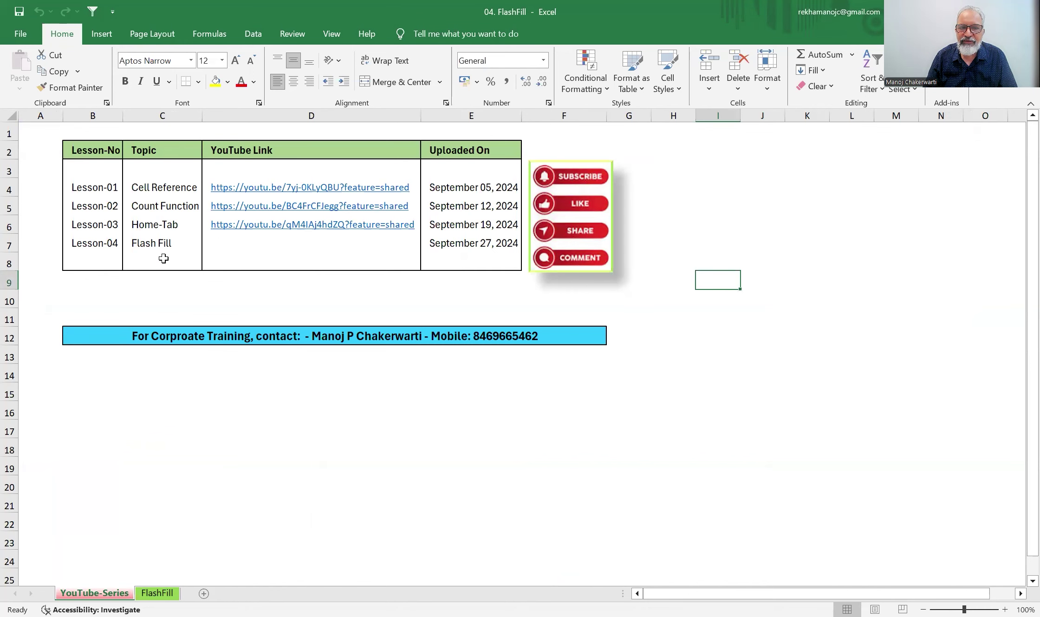
# - Switch to the FlashFill sheet and view the Fill menu's Flash Fill option without choosing it
pyautogui.click(160, 595)
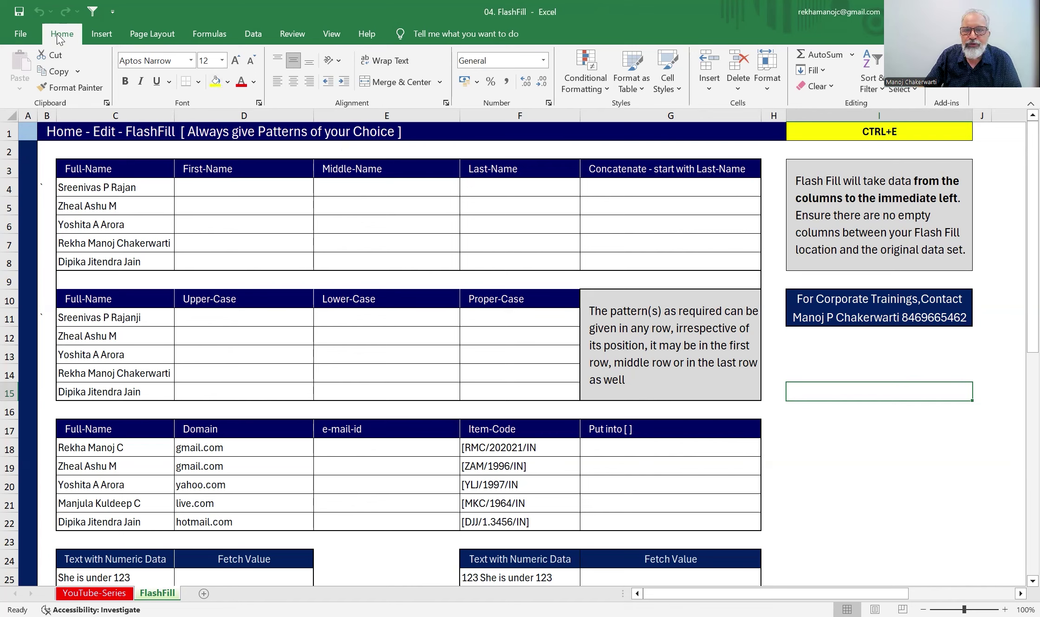
pyautogui.click(821, 70)
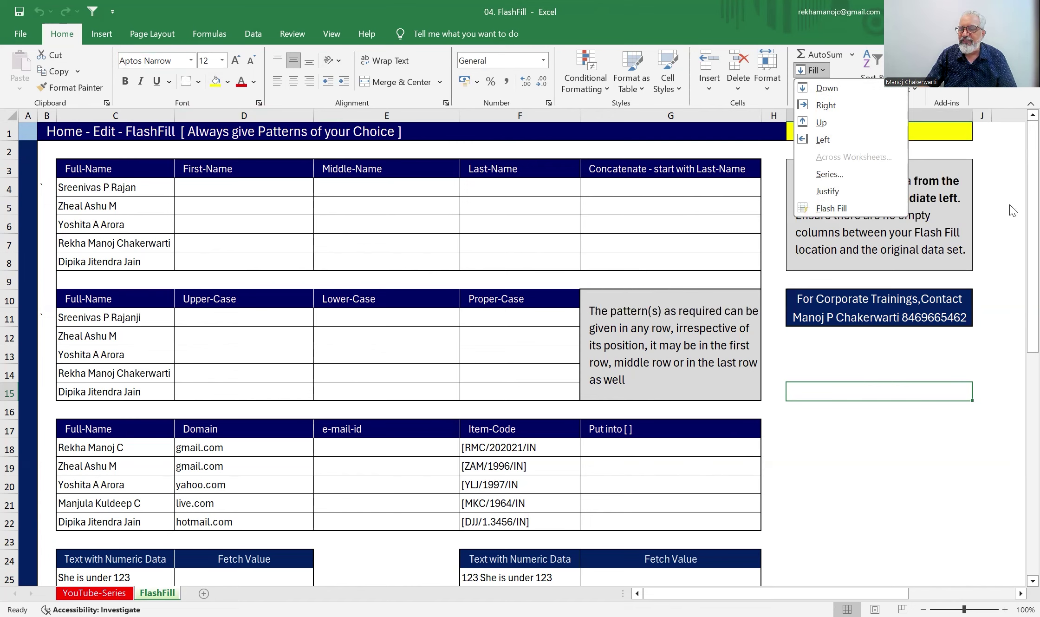
pyautogui.press('Escape')
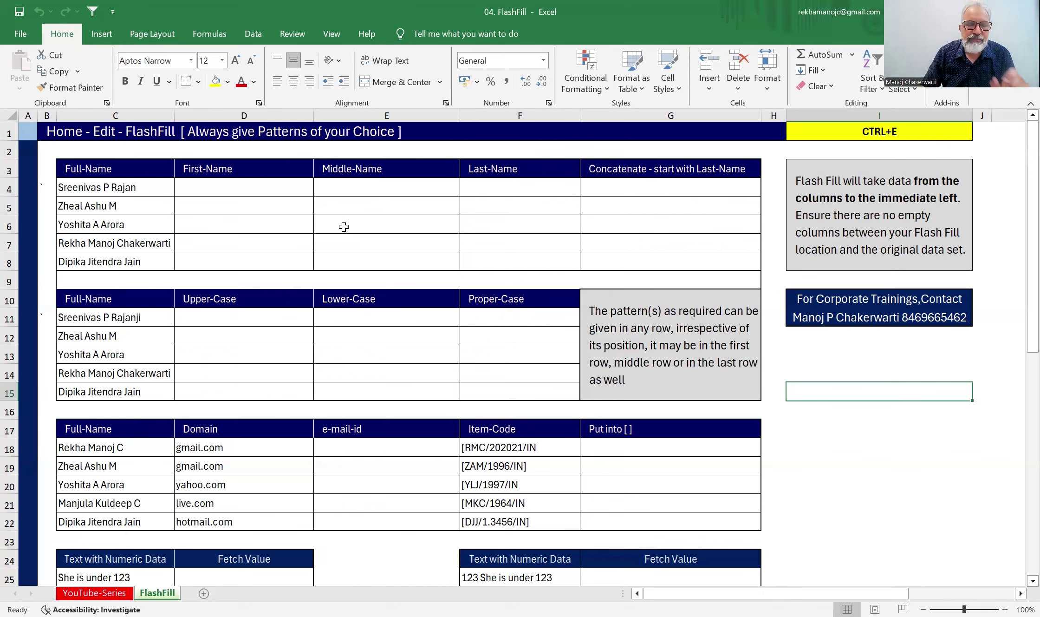
pyautogui.click(108, 191)
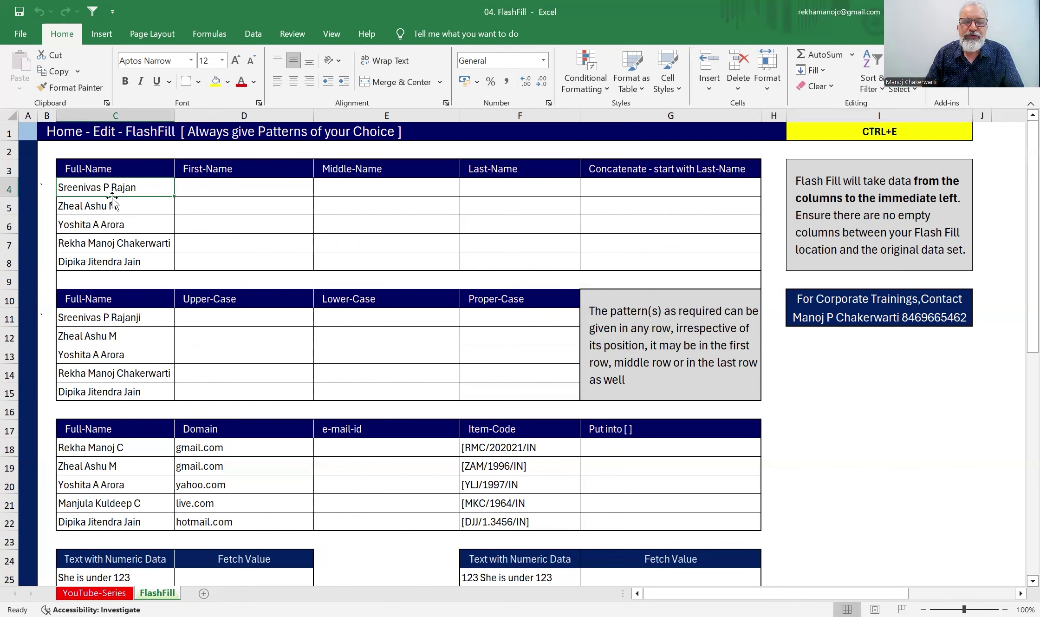
pyautogui.click(221, 185)
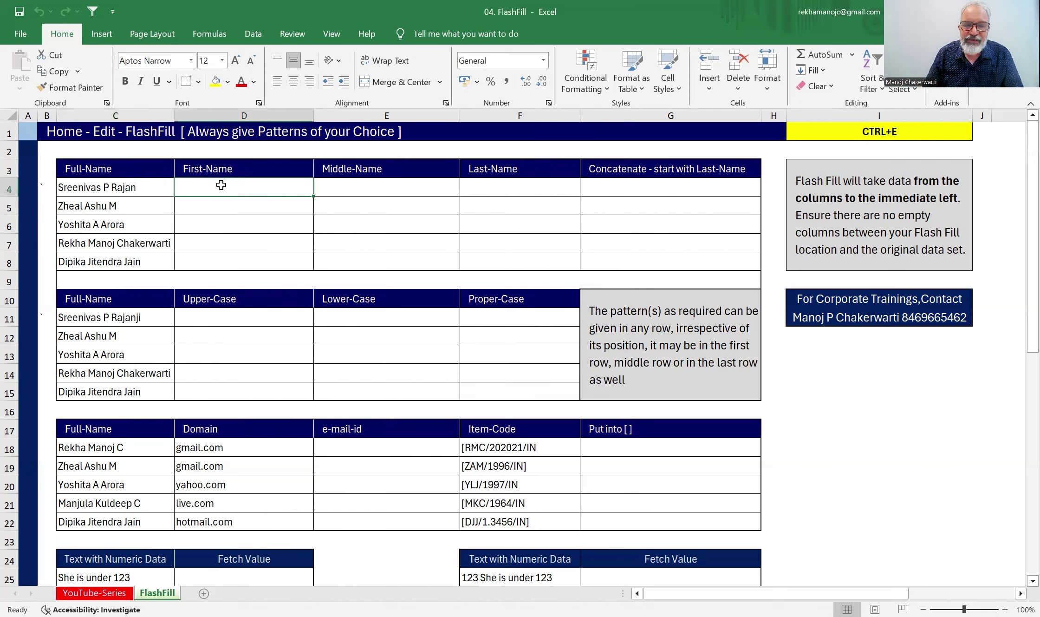
pyautogui.write('Sree')
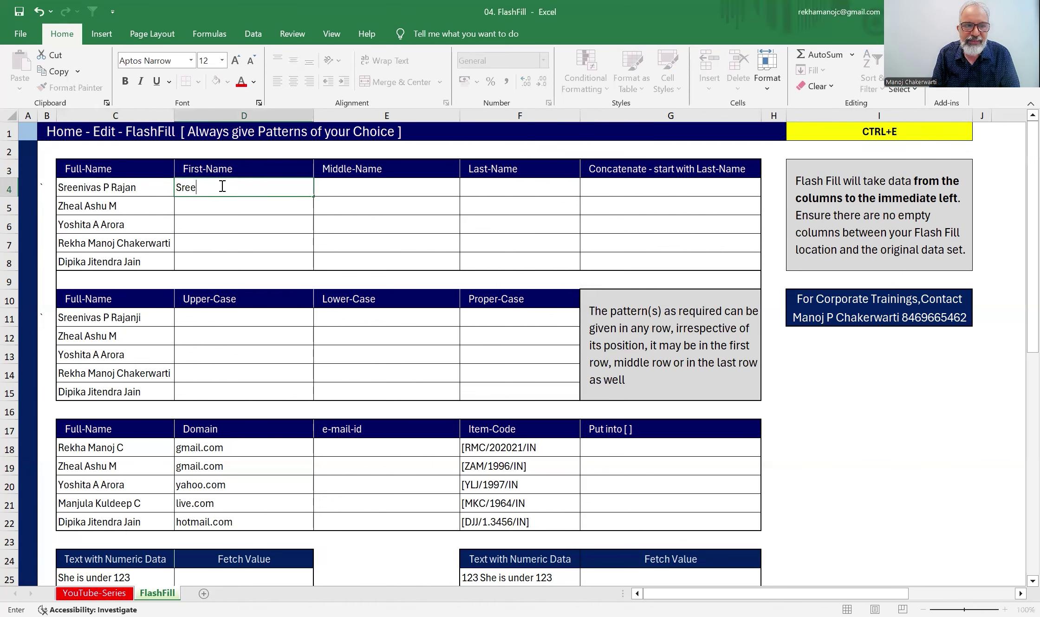
pyautogui.write('nivas')
pyautogui.press('Return')
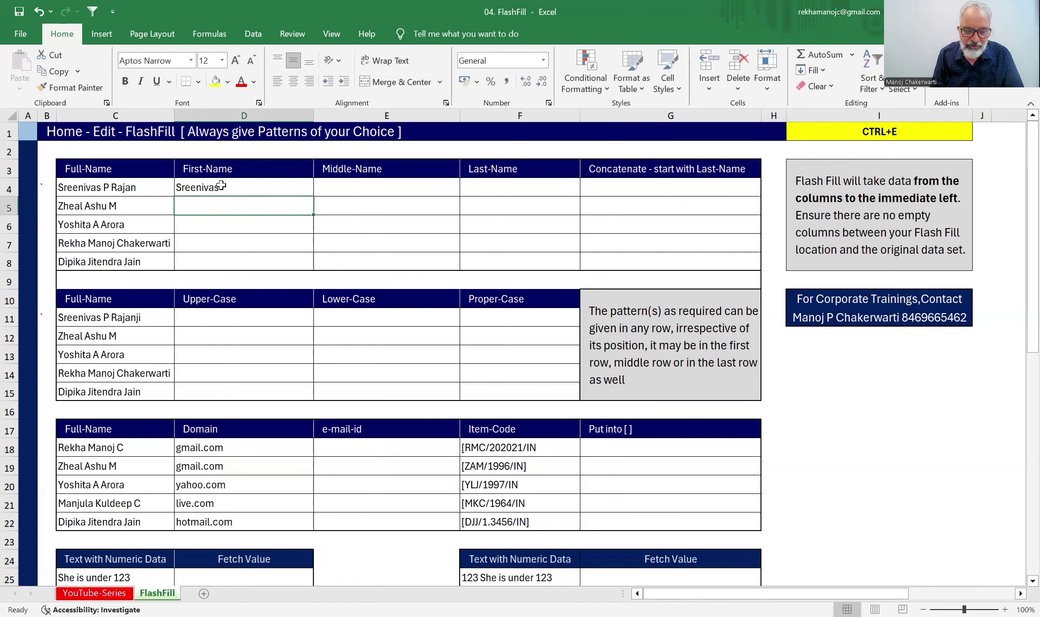
pyautogui.hotkey('ctrl', 'e')
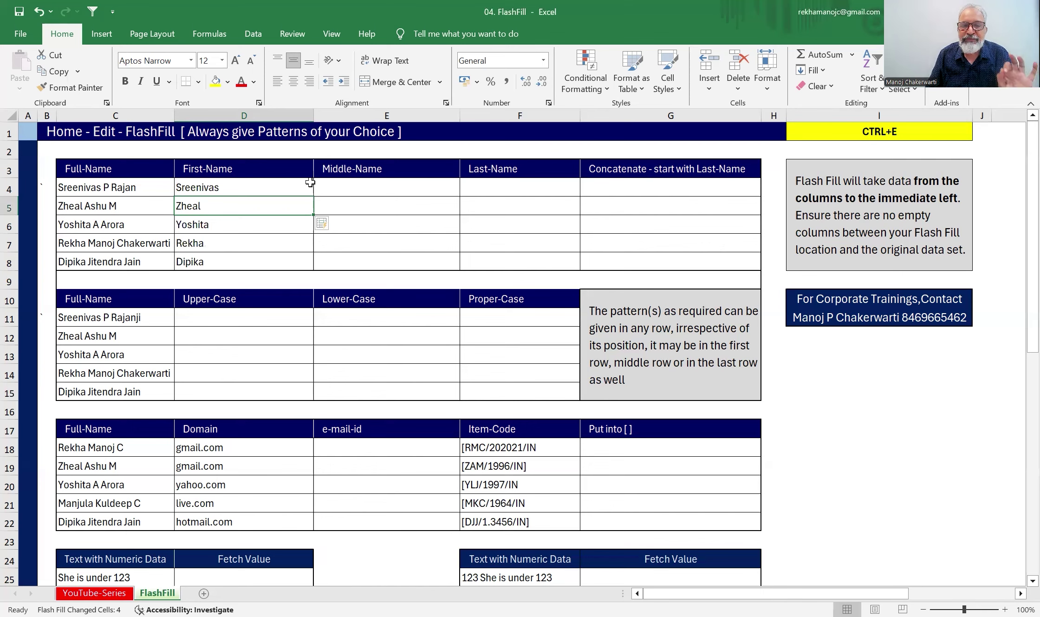
# - Flash Fill the Middle-Name column from the example Manoj in E7
pyautogui.moveTo(355, 186); pyautogui.dragTo(361, 263)
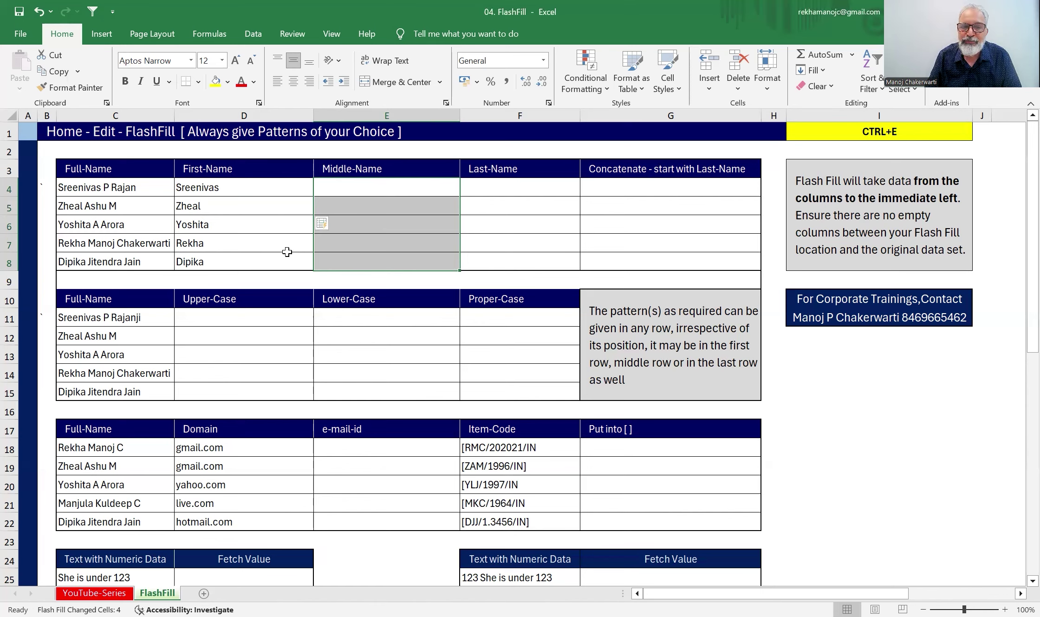
pyautogui.click(372, 239)
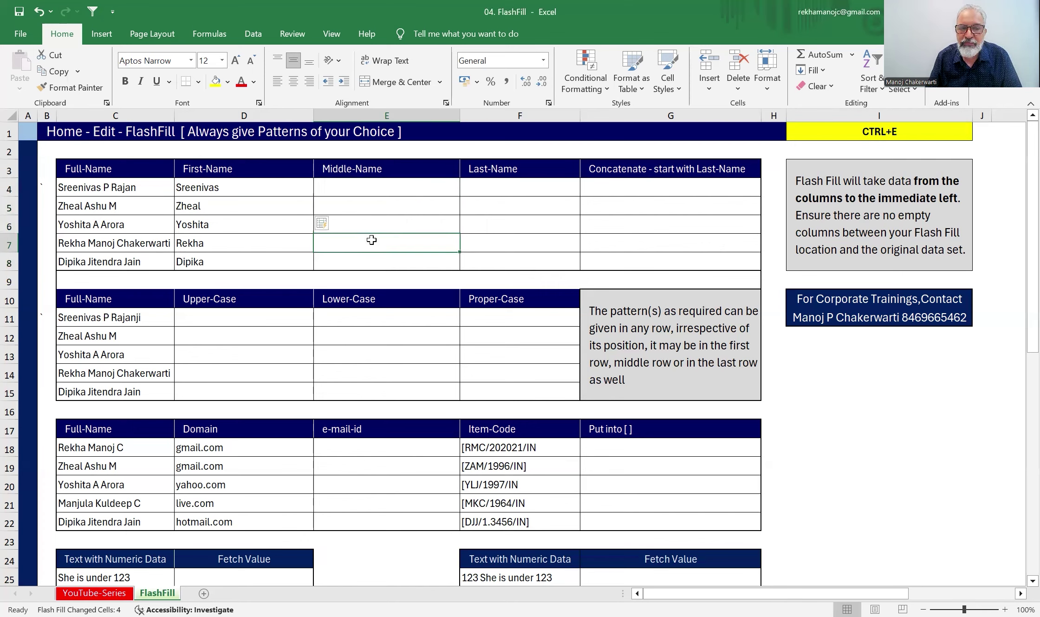
pyautogui.write('Manoj')
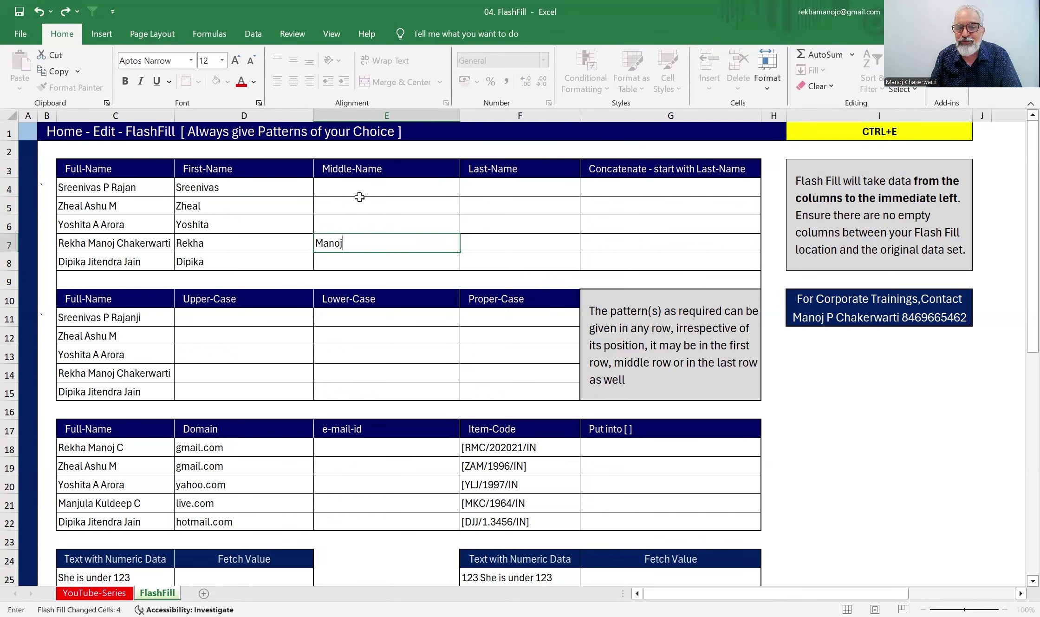
pyautogui.press('Return')
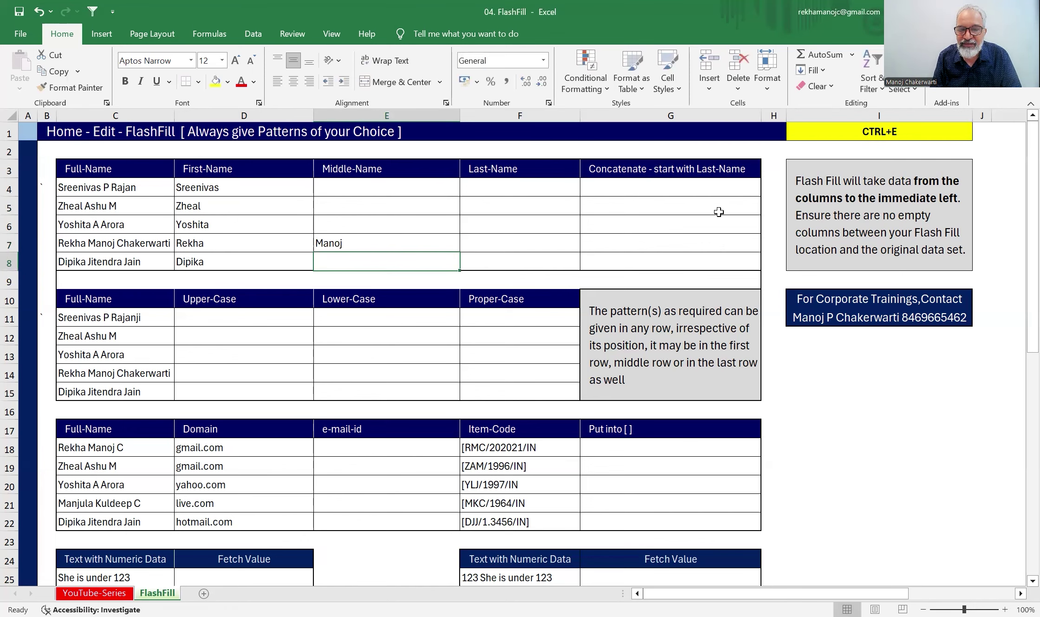
pyautogui.hotkey('ctrl', 'e')
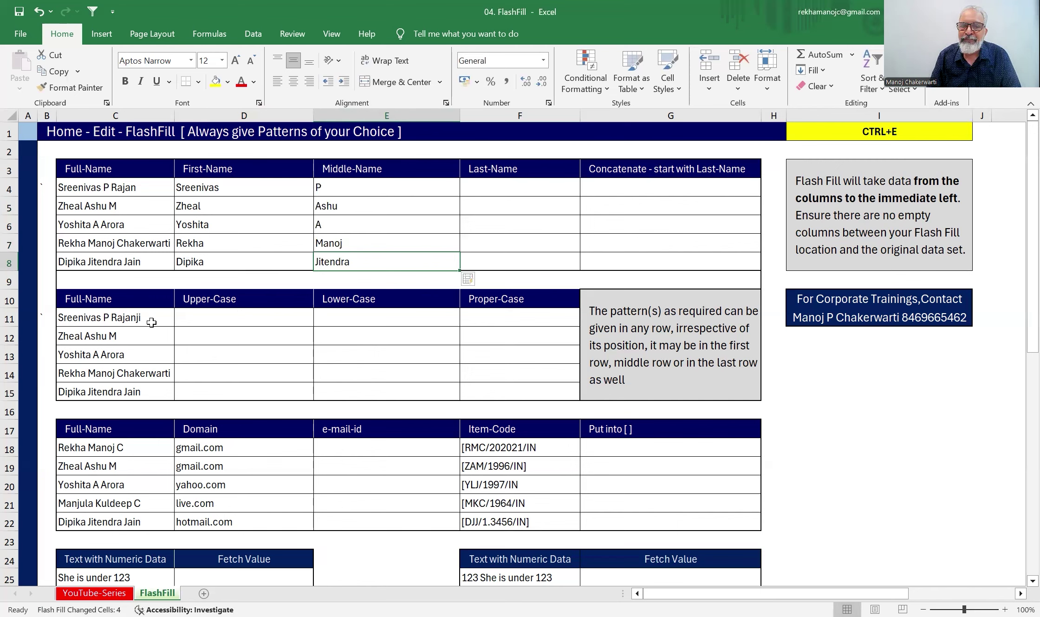
# - Flash Fill the Last-Name column from the example M in F5
pyautogui.click(506, 204)
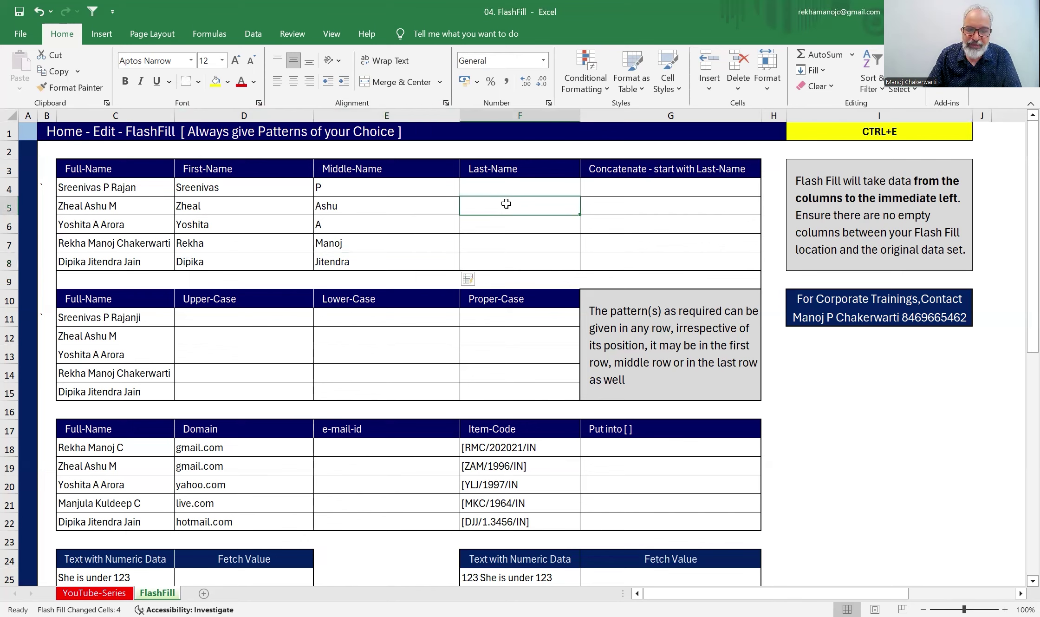
pyautogui.write('M')
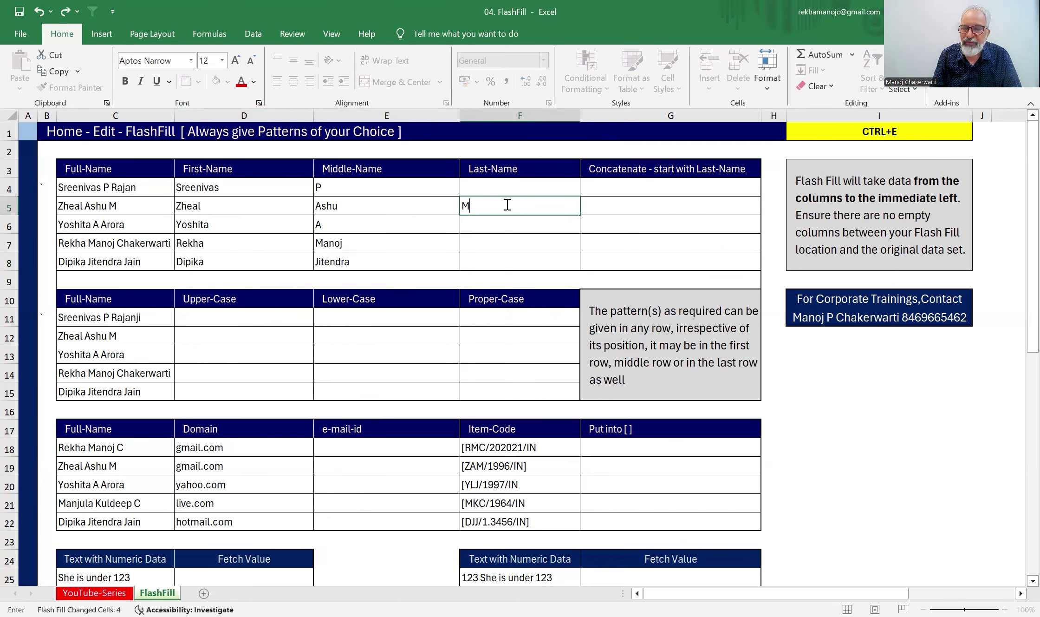
pyautogui.press('Return')
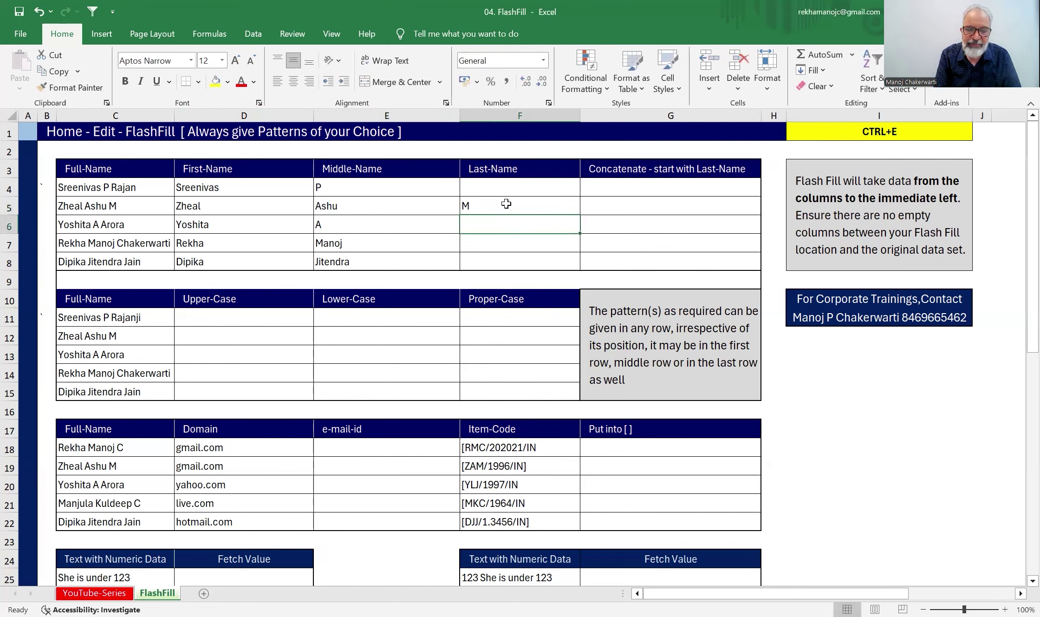
pyautogui.hotkey('ctrl', 'e')
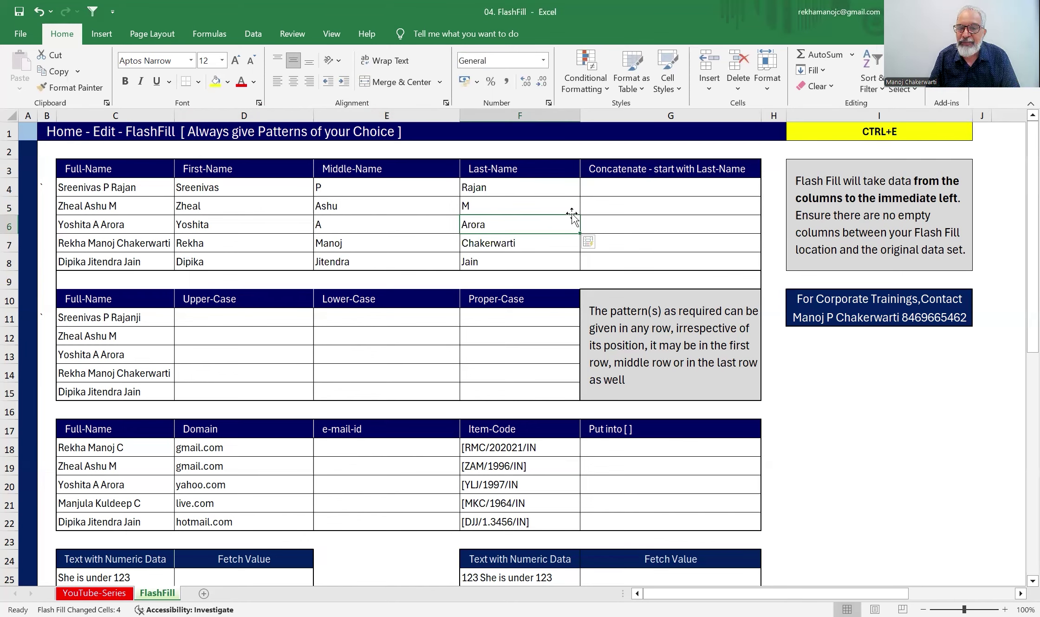
pyautogui.click(604, 190)
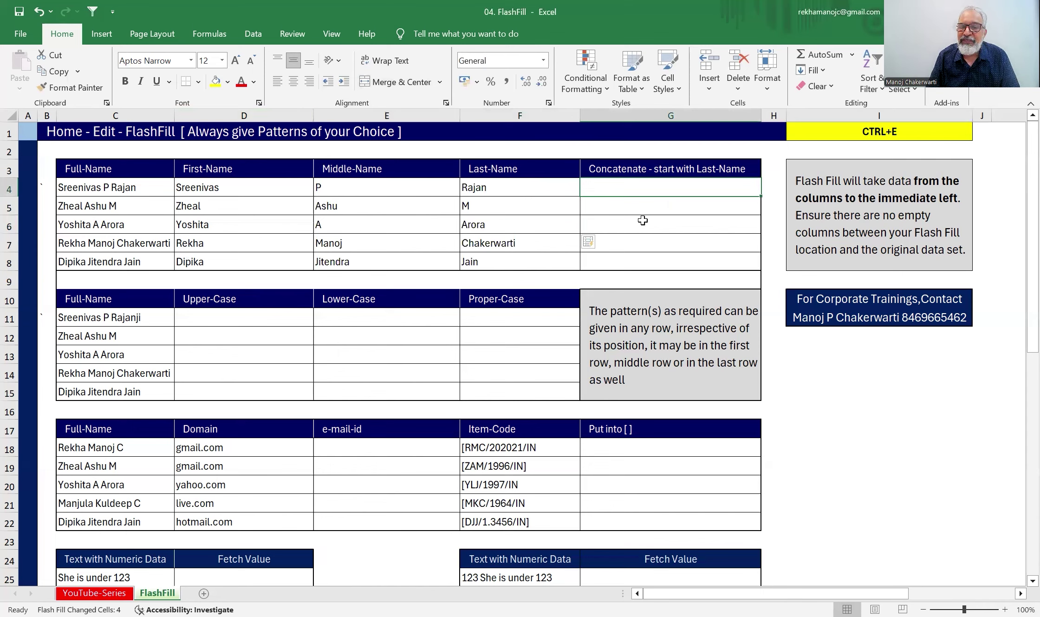
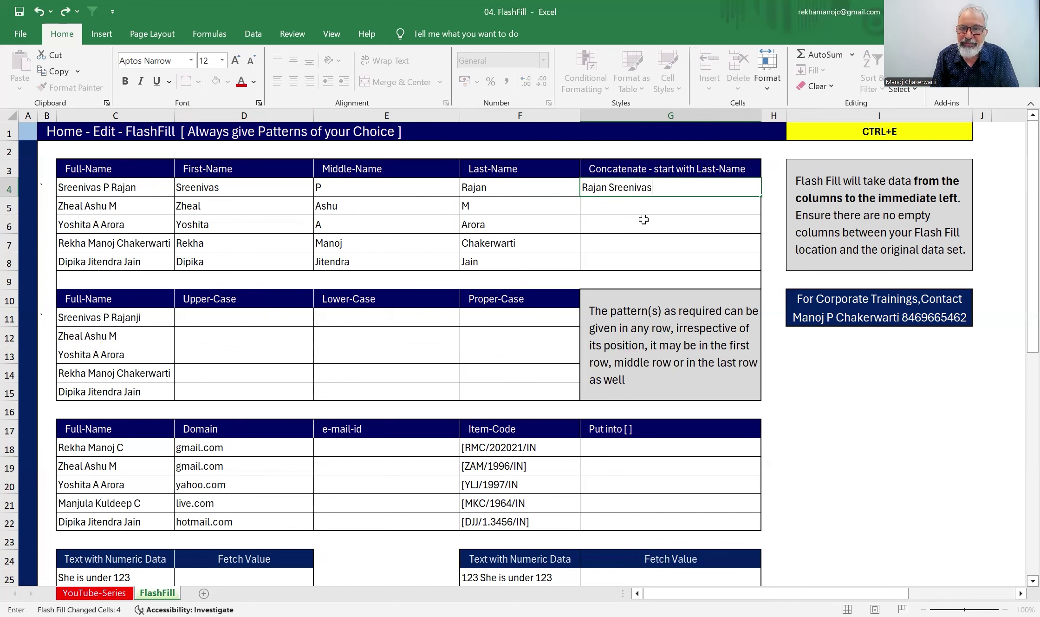
pyautogui.press('Return')
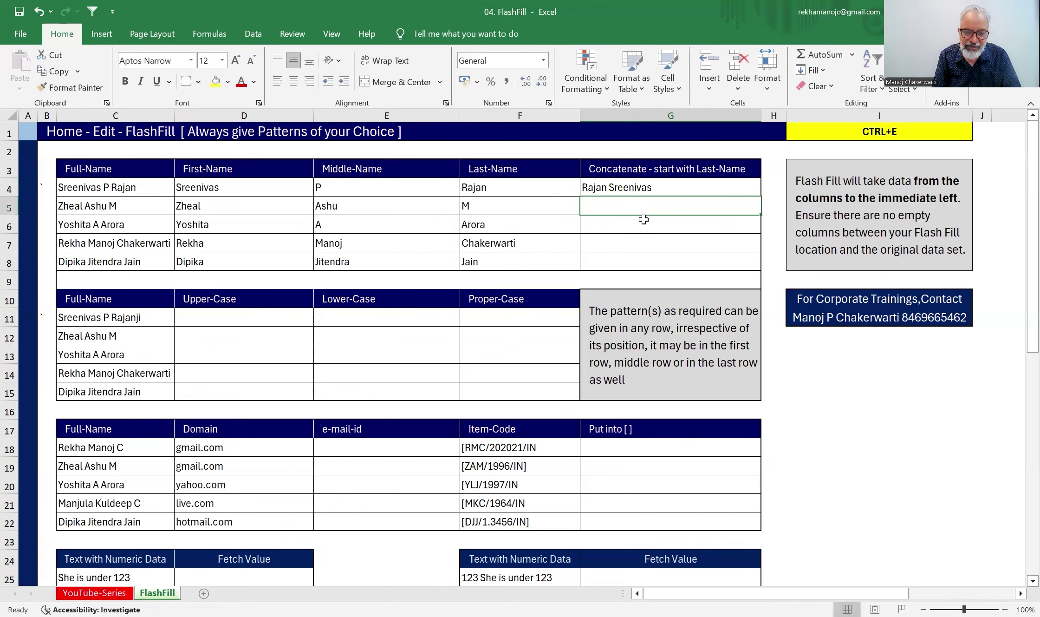
pyautogui.hotkey('ctrl', 'e')
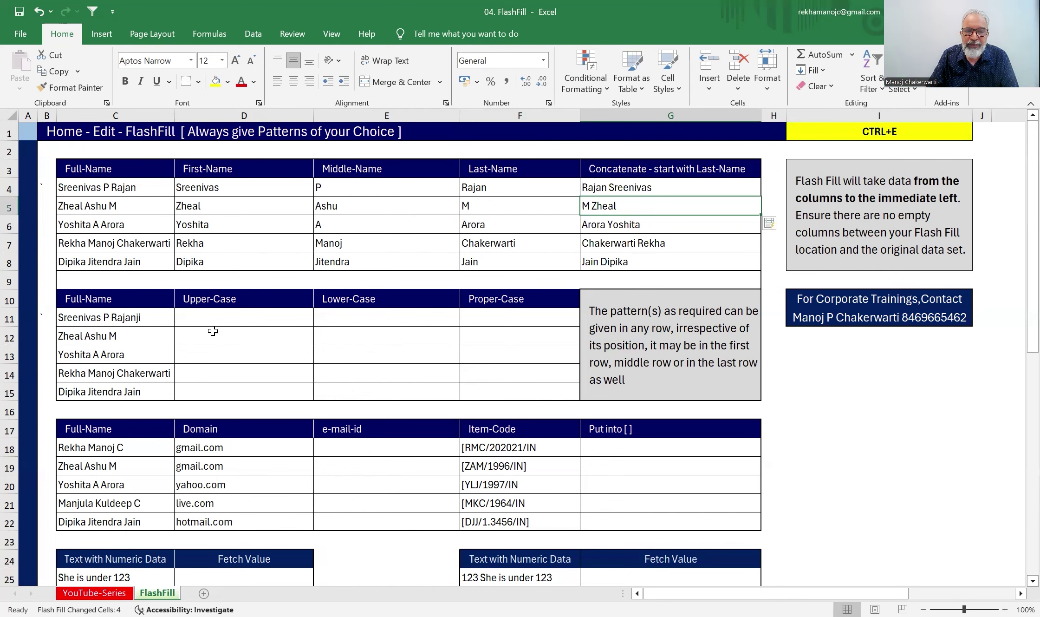
pyautogui.scroll(-1, 211, 330)
pyautogui.click(220, 262)
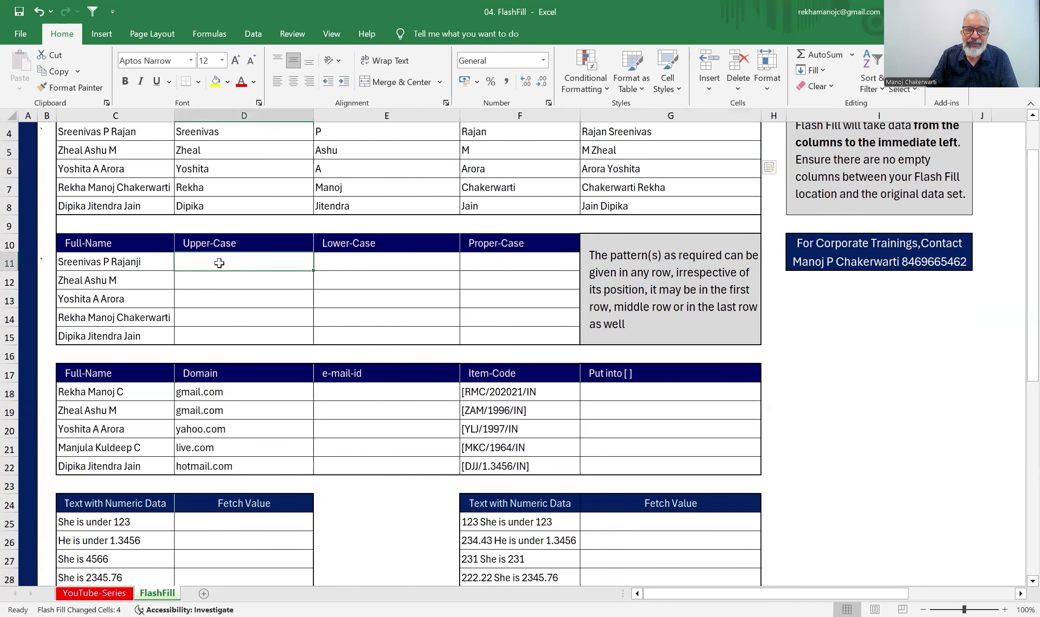
pyautogui.click(209, 284)
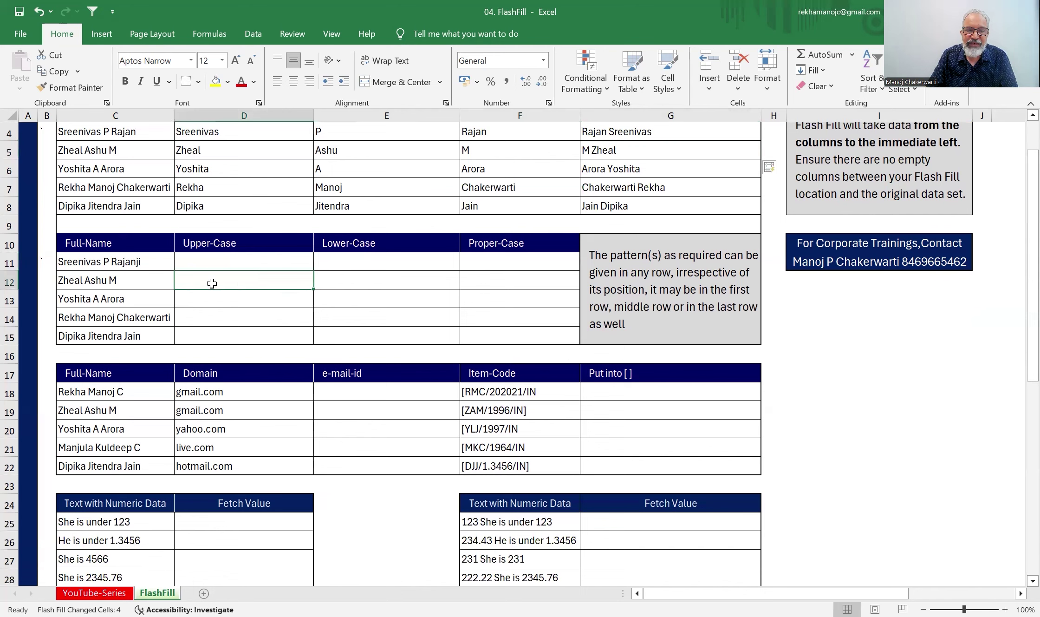
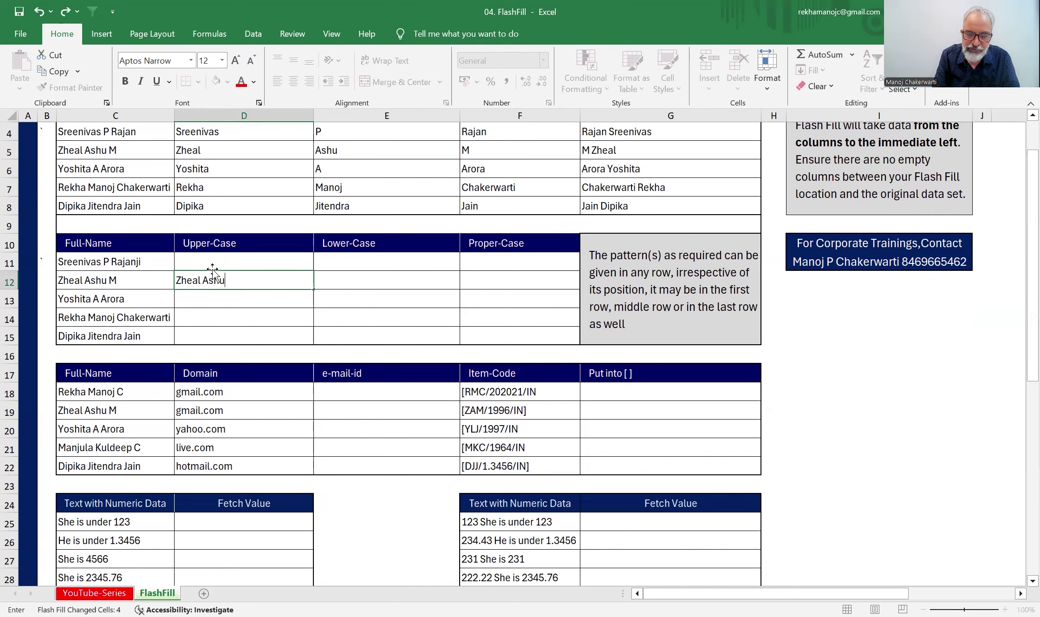
pyautogui.press('Return')
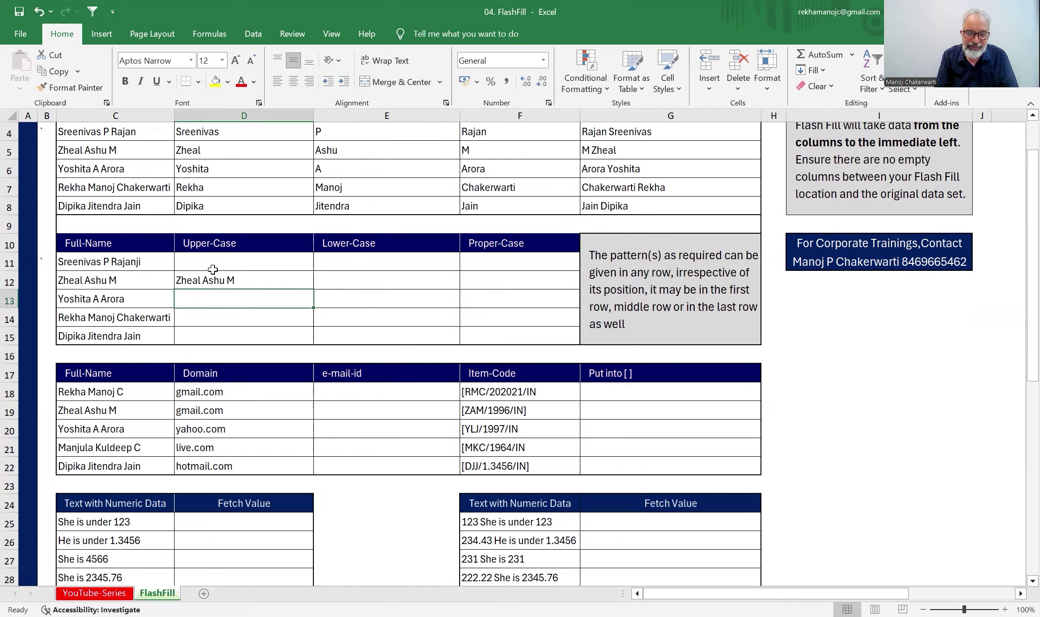
pyautogui.hotkey('ctrl', 'e')
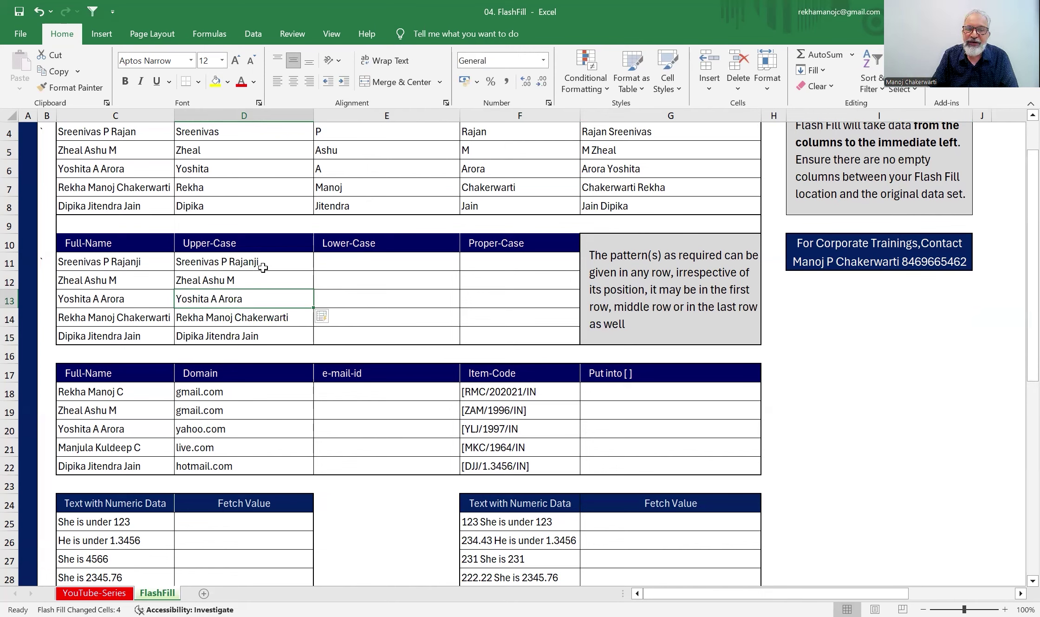
pyautogui.moveTo(253, 262); pyautogui.dragTo(251, 336)
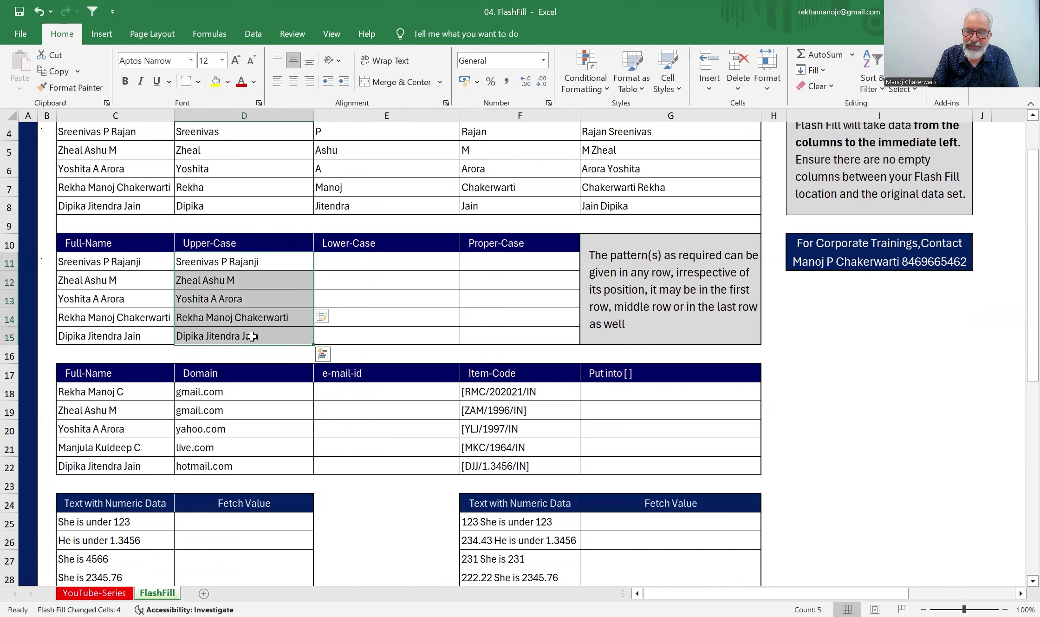
pyautogui.press('Delete')
pyautogui.click(104, 281)
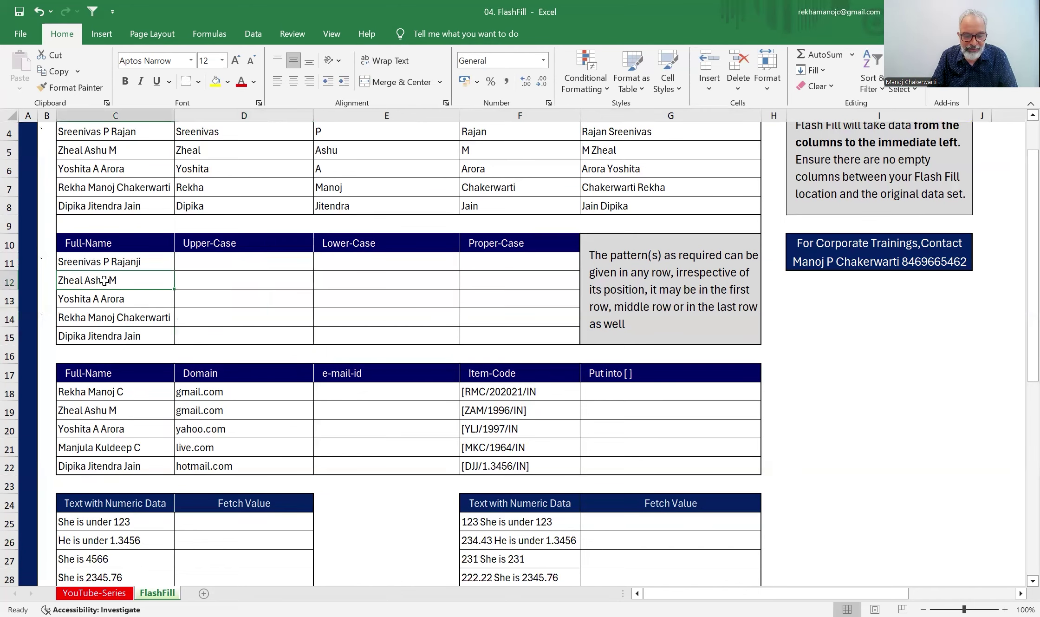
pyautogui.hotkey('ctrl', 'c')
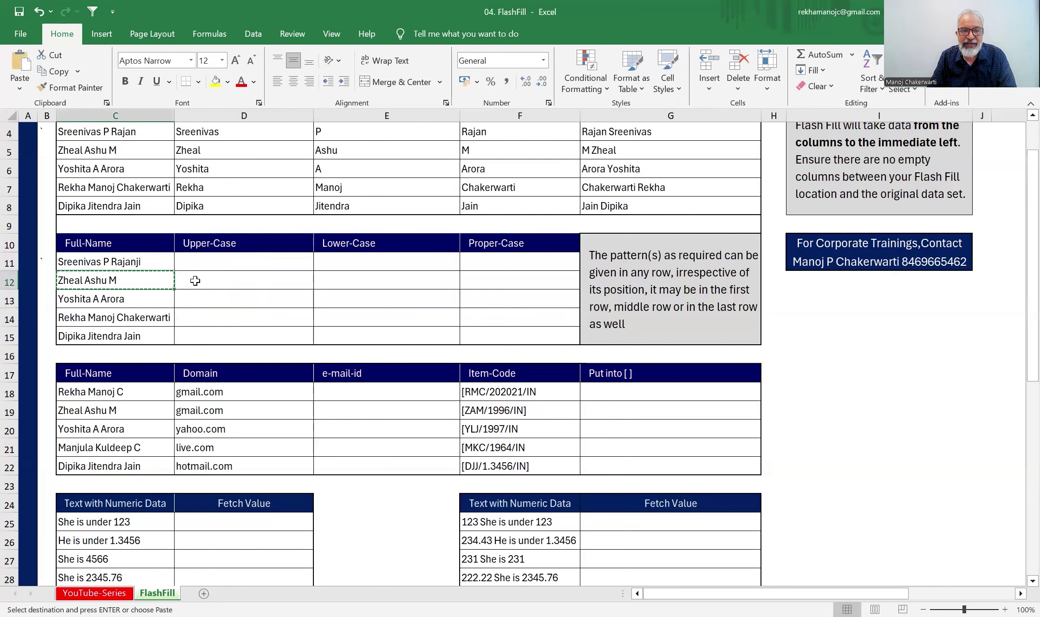
pyautogui.click(196, 280)
pyautogui.hotkey('ctrl', 'v')
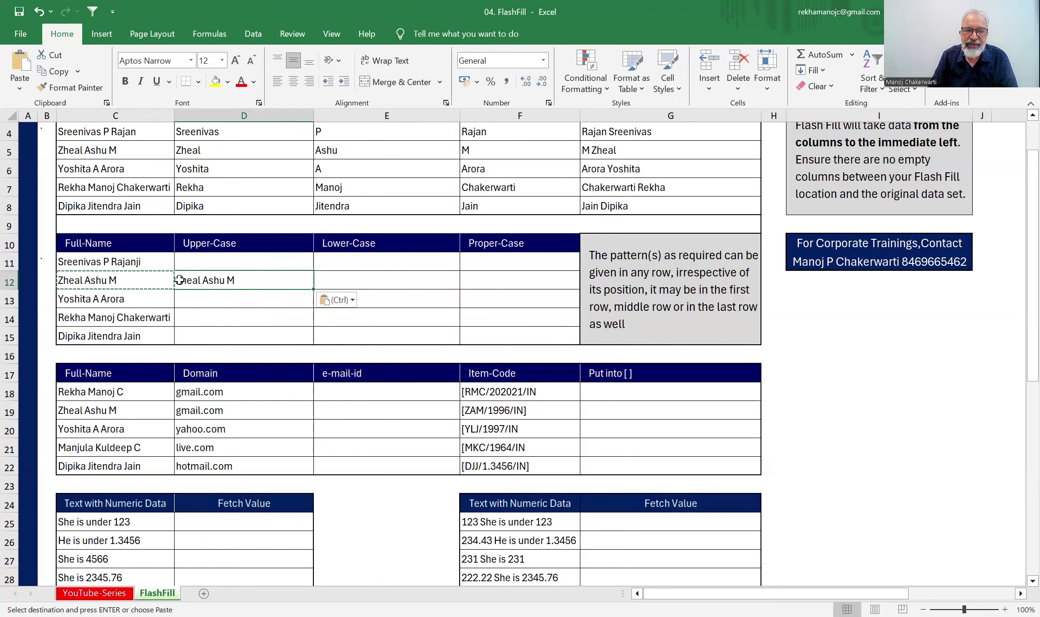
pyautogui.press('F2')
pyautogui.write('HEAL')
pyautogui.press('Delete')
pyautogui.press('Delete')
pyautogui.press('Delete')
pyautogui.press('Delete')
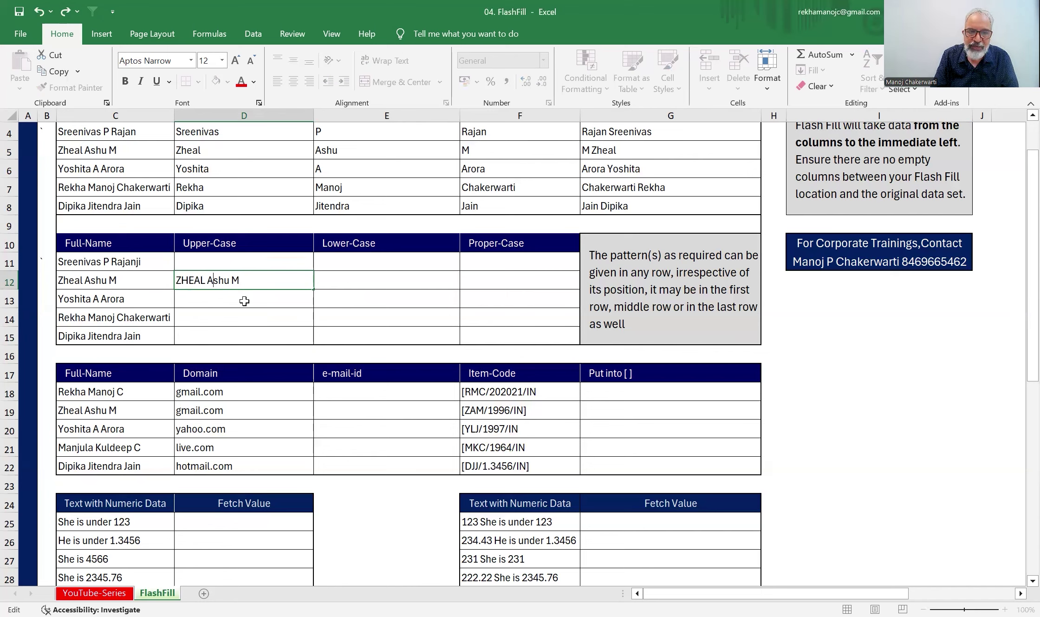
pyautogui.press('Right')
pyautogui.press('Right')
pyautogui.write('SHU')
pyautogui.press('Delete')
pyautogui.press('Delete')
pyautogui.press('Delete')
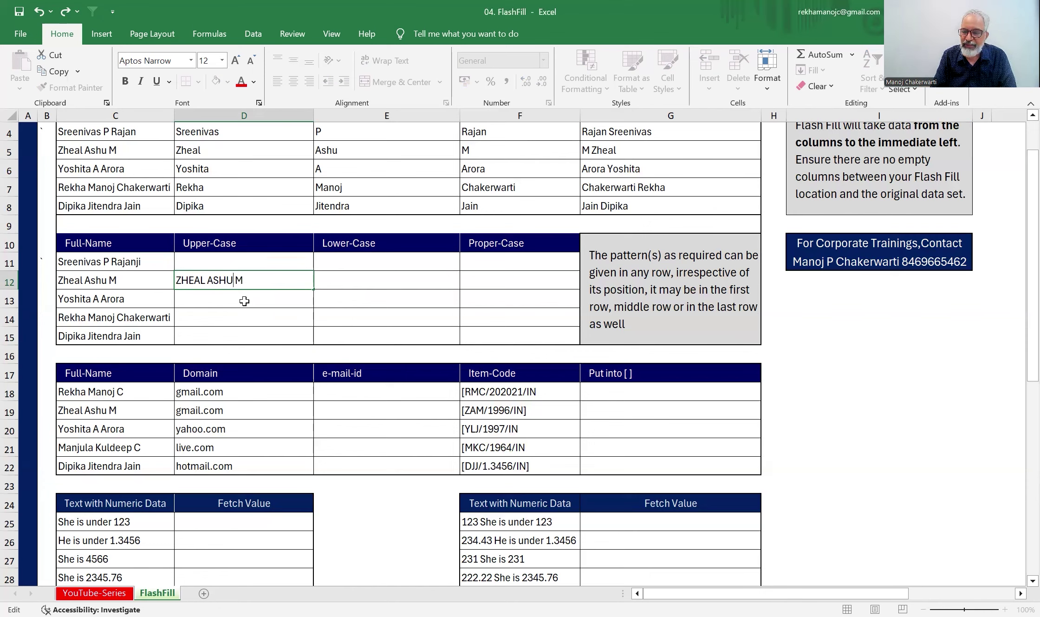
pyautogui.press('Return')
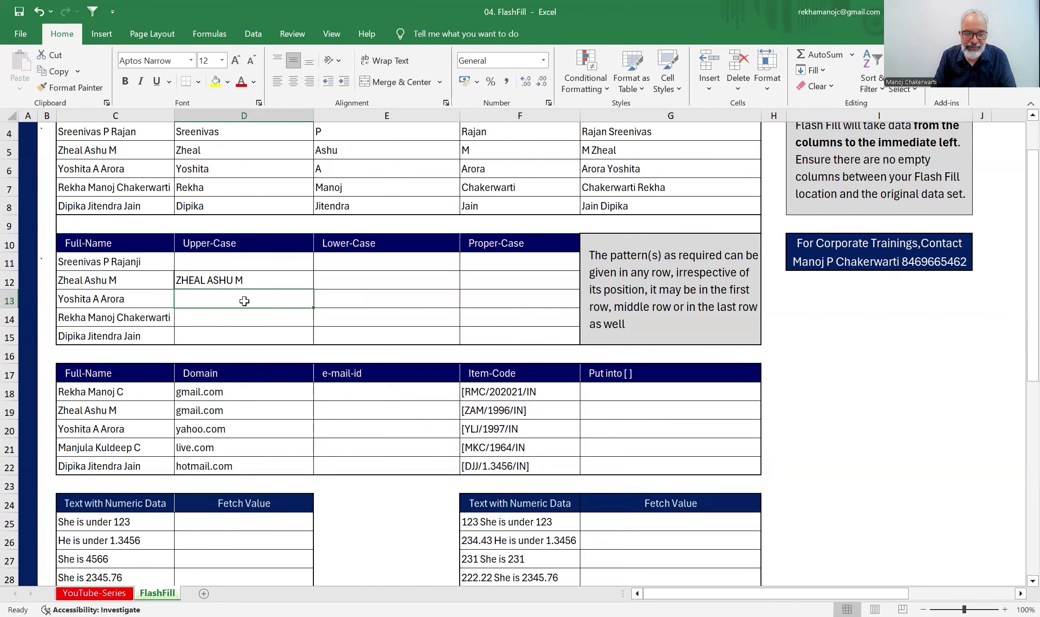
pyautogui.hotkey('ctrl', 'e')
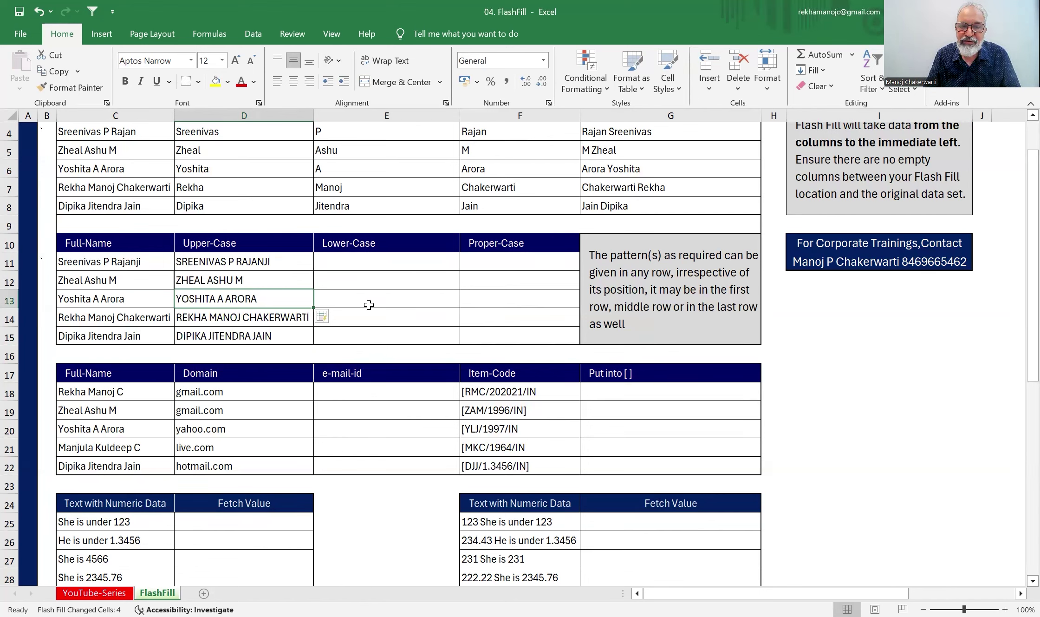
pyautogui.click(372, 331)
pyautogui.click(380, 321)
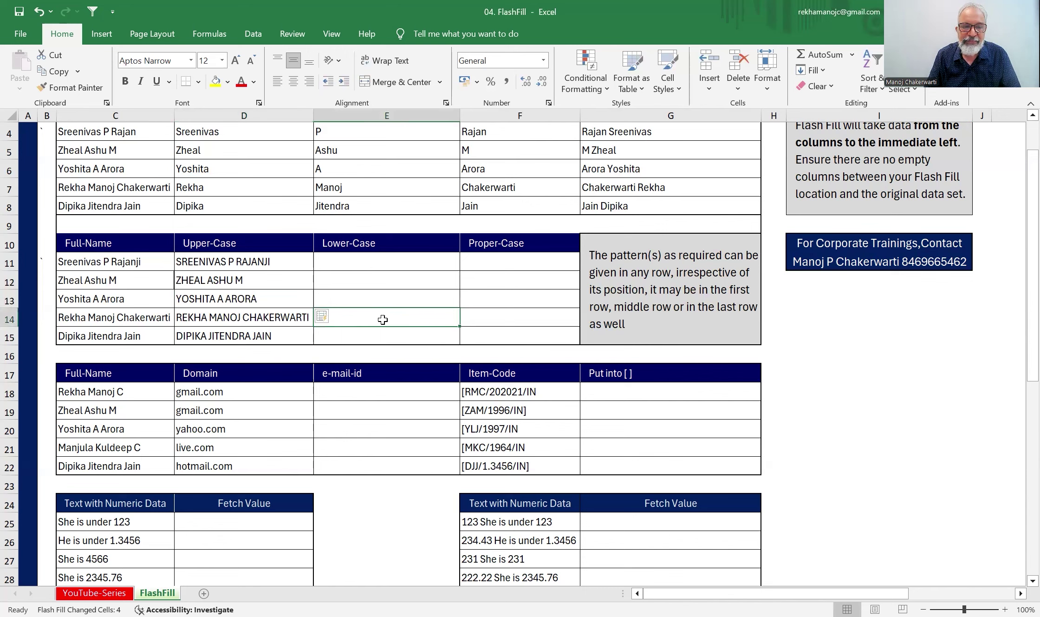
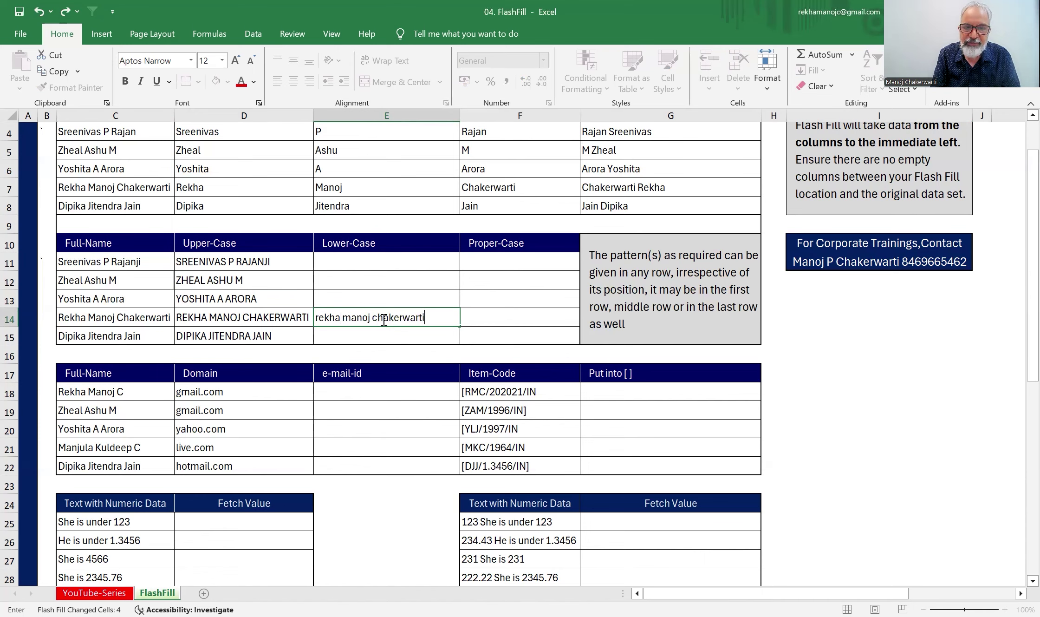
pyautogui.press('Return')
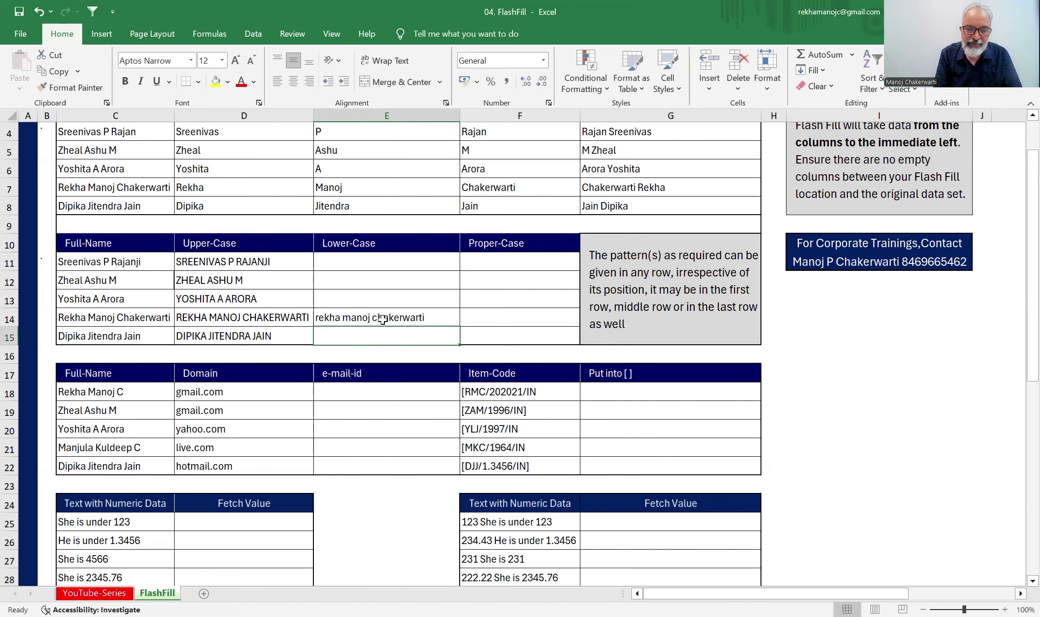
pyautogui.hotkey('ctrl', 'e')
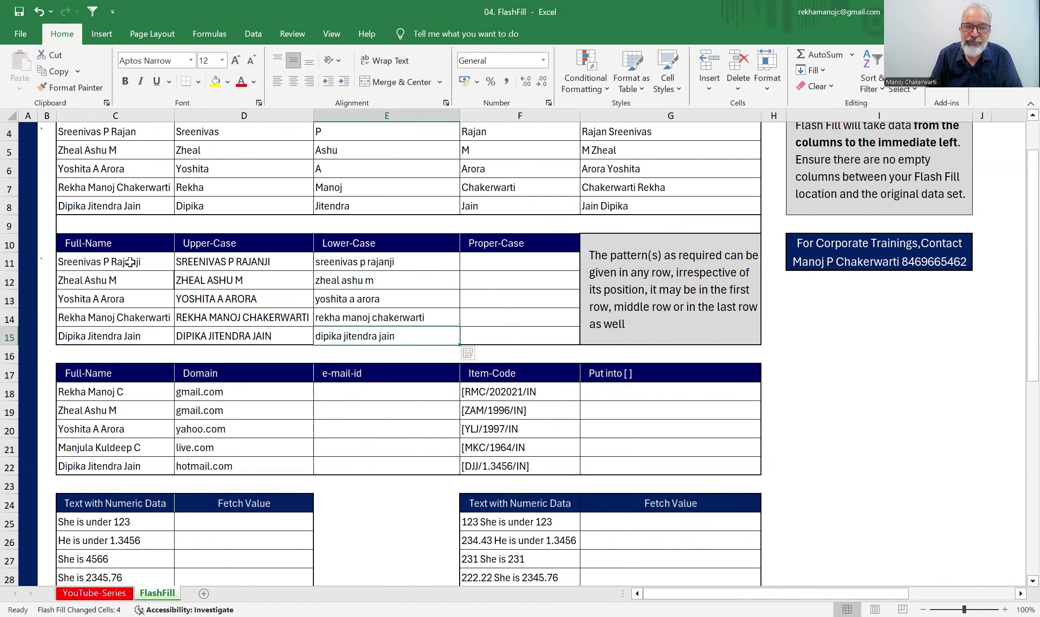
pyautogui.doubleClick(130, 262)
pyautogui.press('BackSpace')
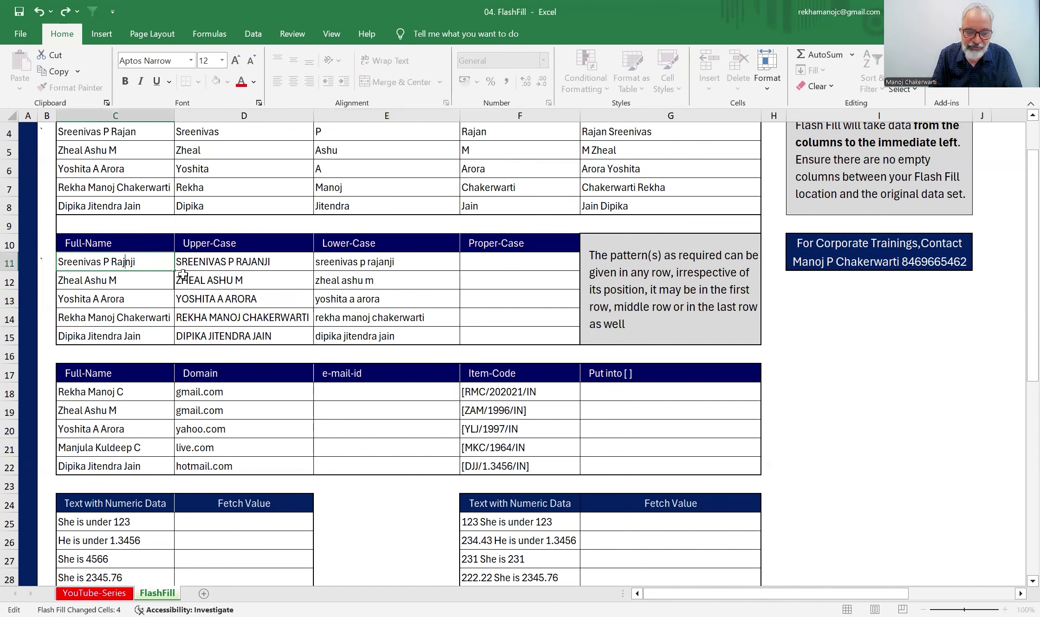
pyautogui.write('A')
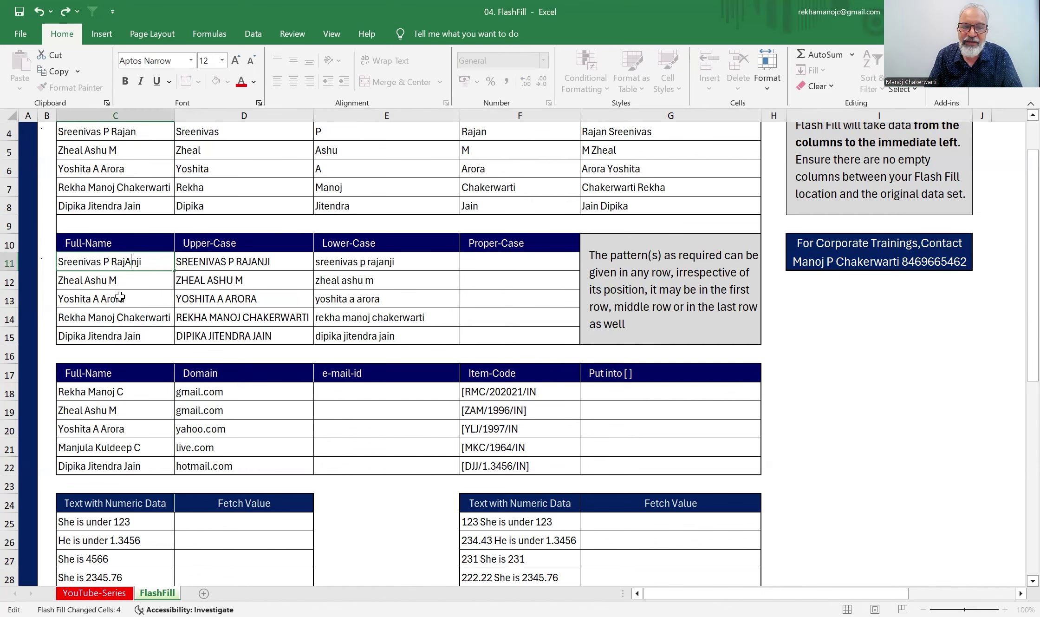
pyautogui.doubleClick(116, 298)
pyautogui.write('R')
pyautogui.press('Return')
pyautogui.doubleClick(103, 335)
pyautogui.press('BackSpace')
pyautogui.write('E')
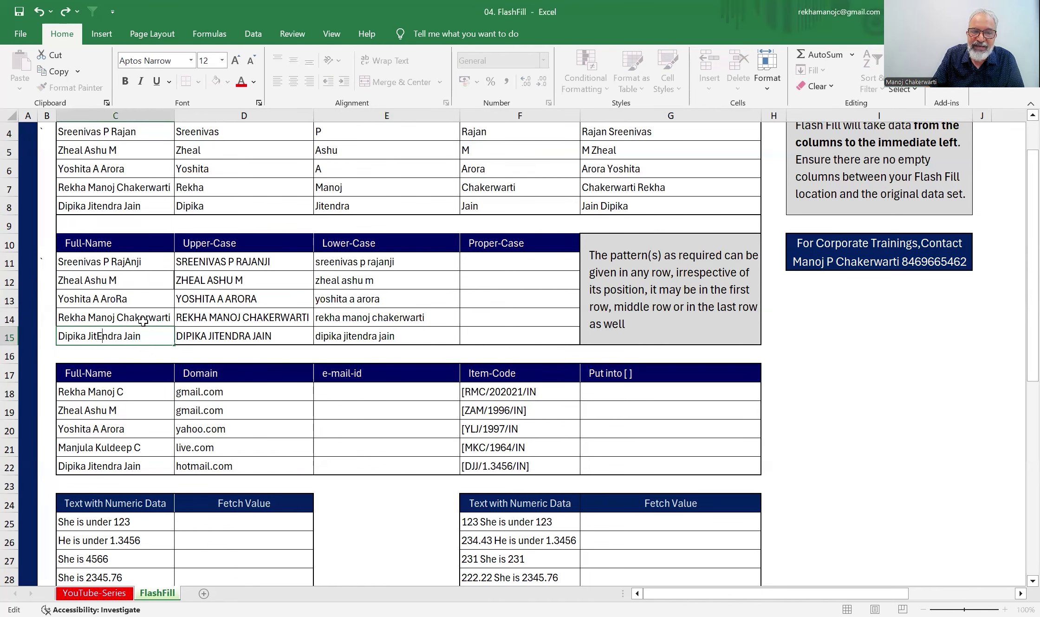
pyautogui.click(491, 265)
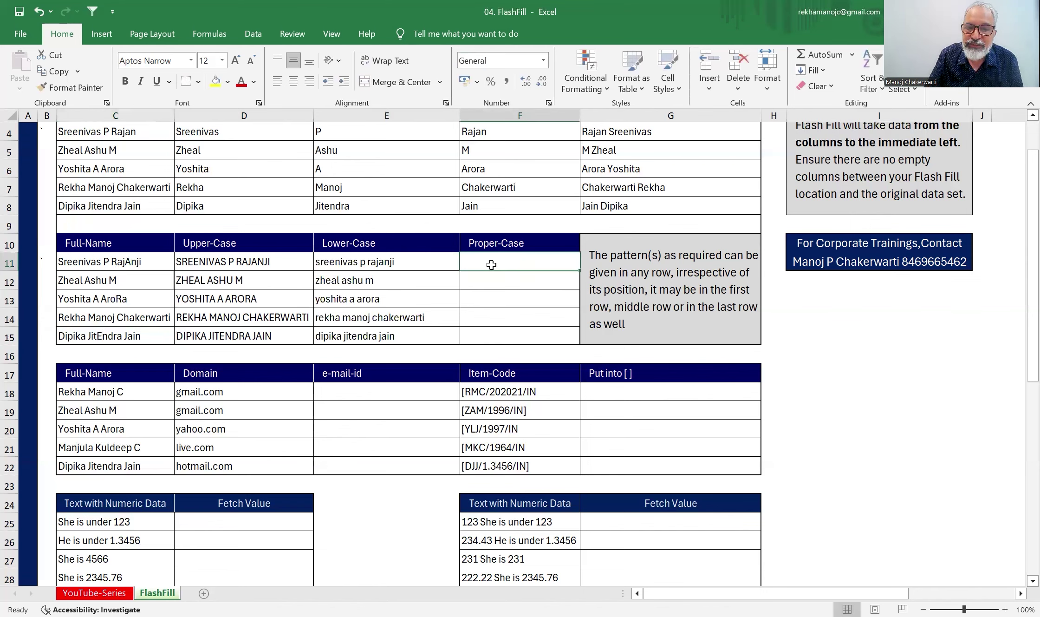
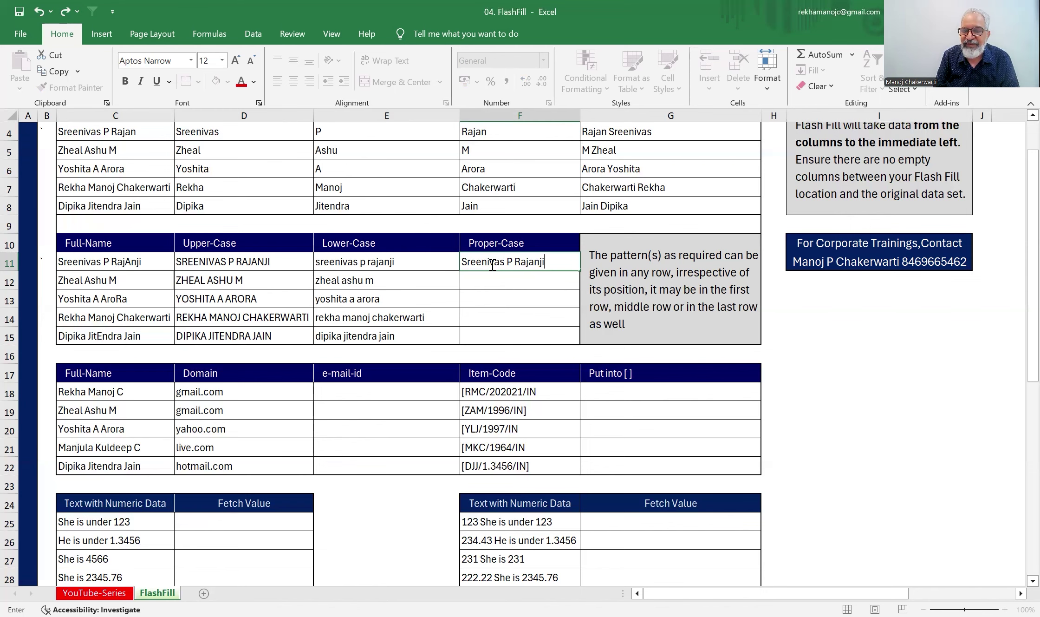
pyautogui.press('Return')
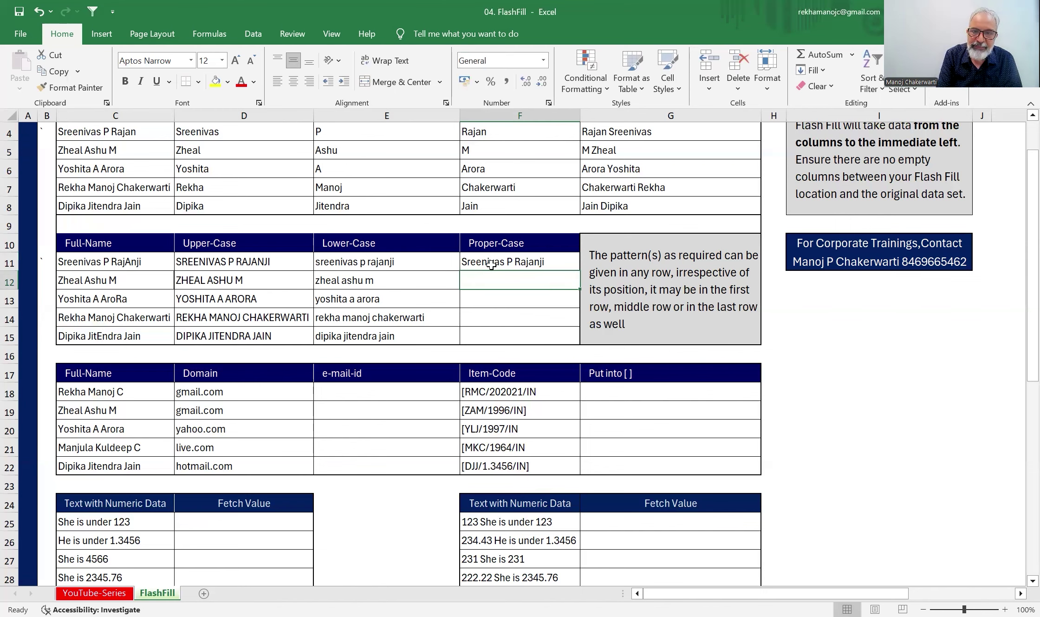
pyautogui.hotkey('ctrl', 'e')
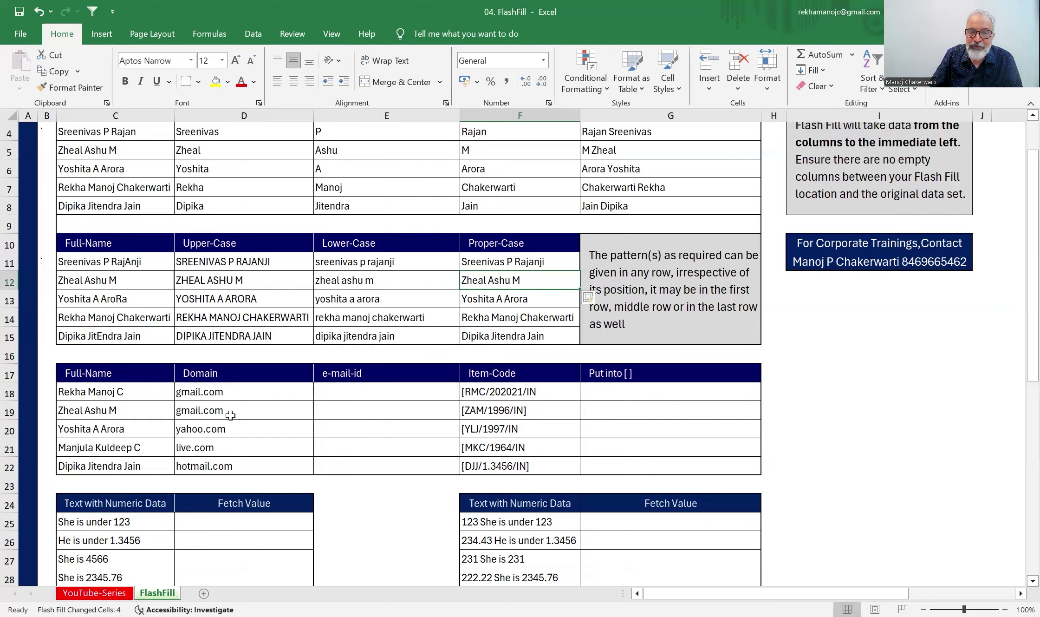
pyautogui.scroll(-1, 228, 411)
pyautogui.scroll(1, 260, 209)
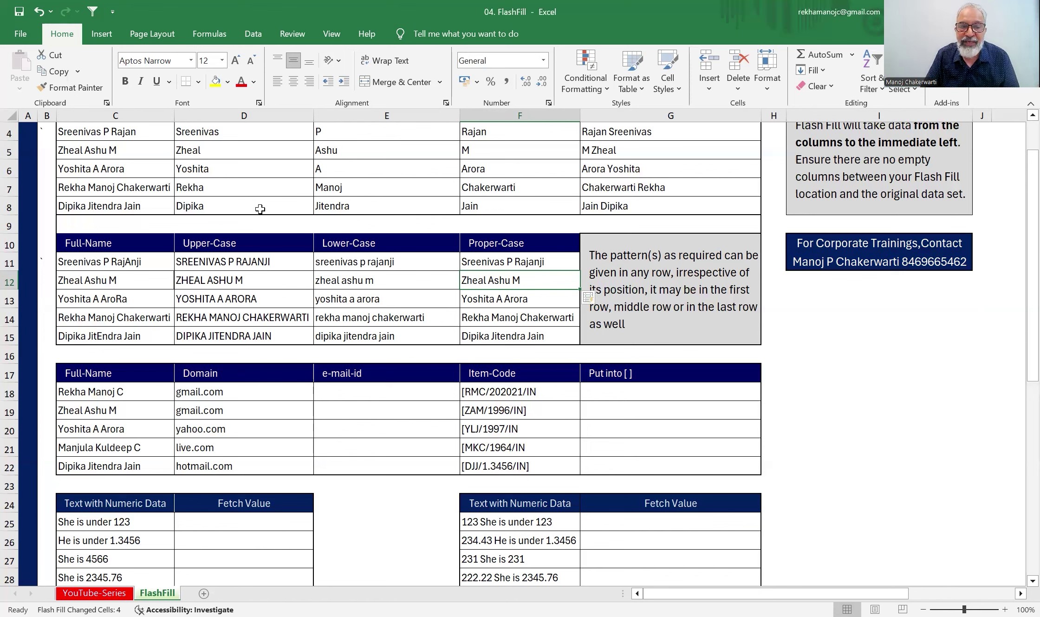
# - Remove the trailing 'ji' from the name in C11 and select D11:F11 to compare its converted versions
pyautogui.doubleClick(144, 262)
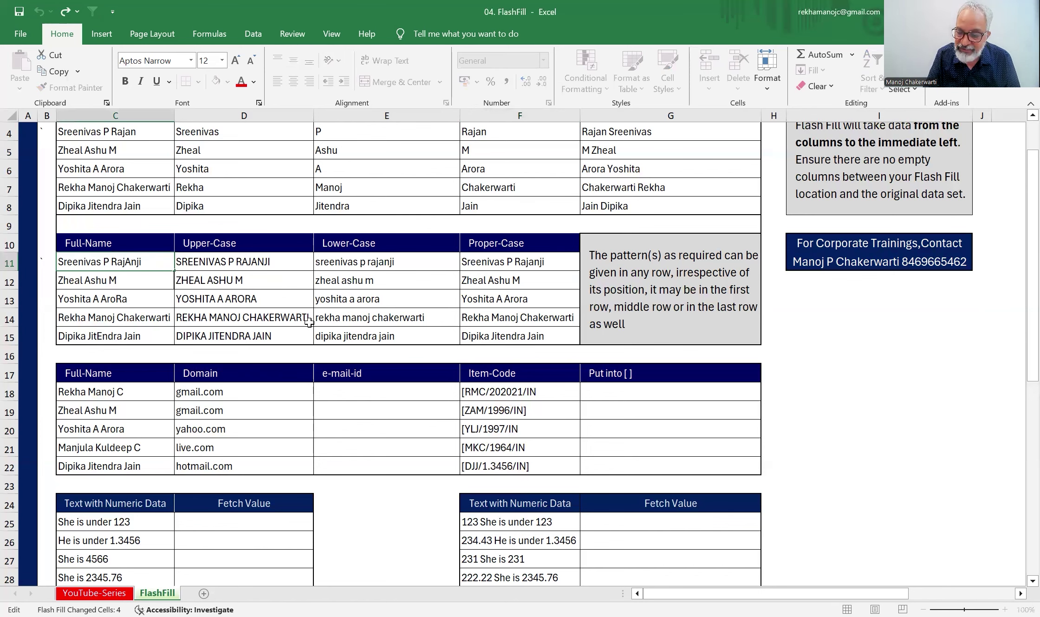
pyautogui.press('BackSpace')
pyautogui.press('BackSpace')
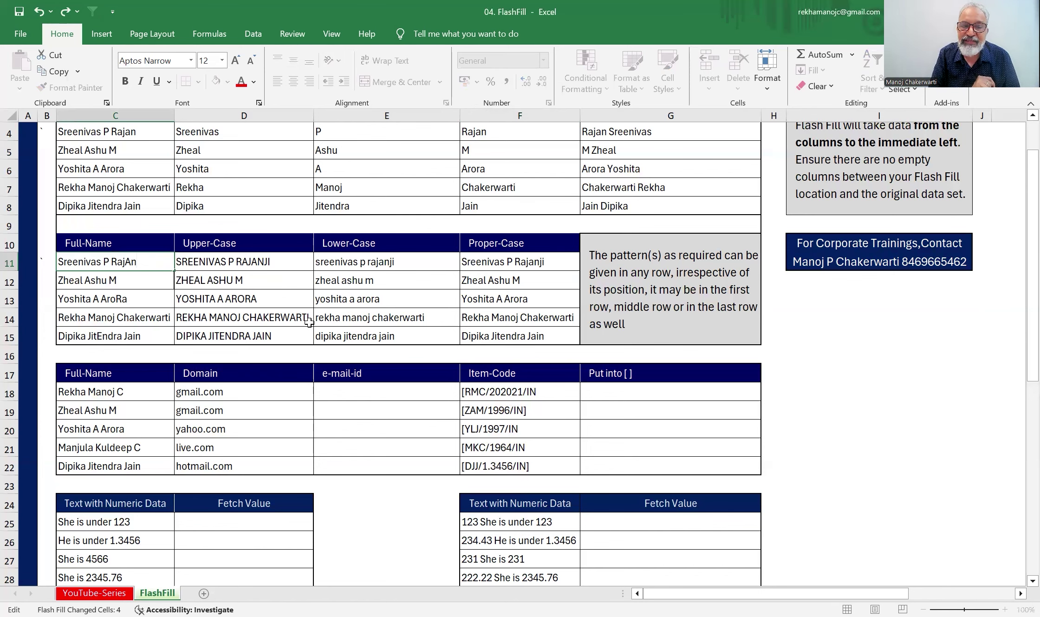
pyautogui.press('Return')
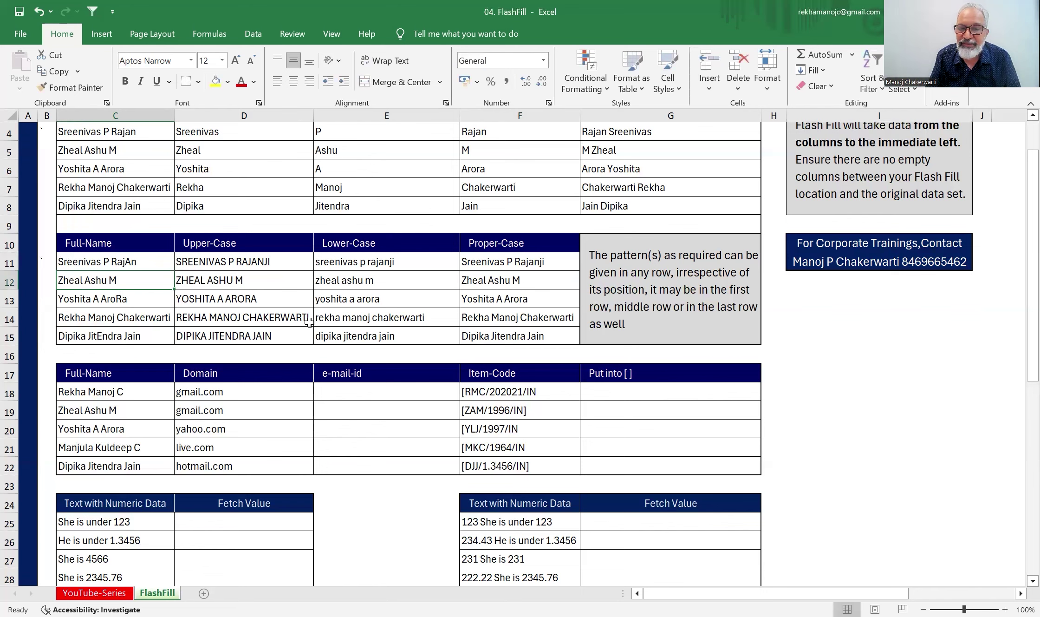
pyautogui.moveTo(257, 260); pyautogui.dragTo(483, 259)
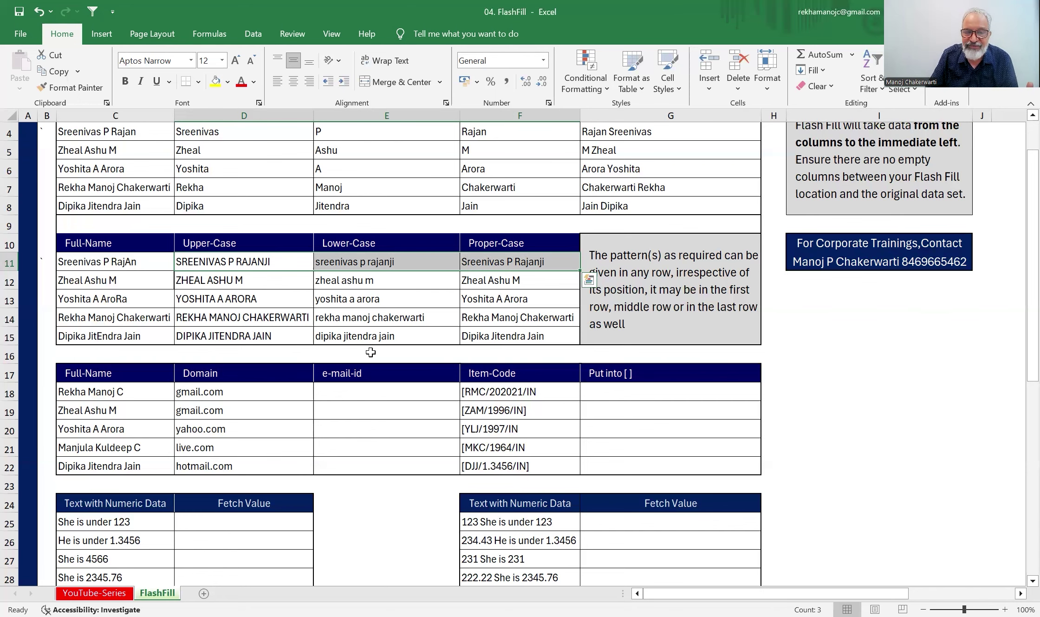
# - Flash Fill the e-mail-id column E18:E22 from a typed example gmail address in E18
pyautogui.scroll(-2, 283, 405)
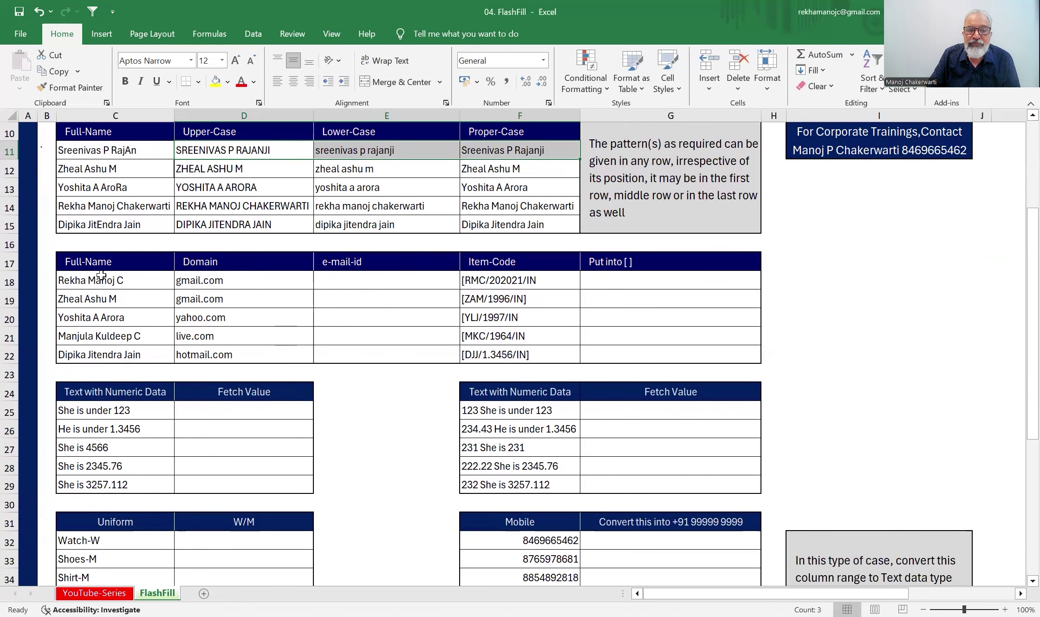
pyautogui.click(360, 280)
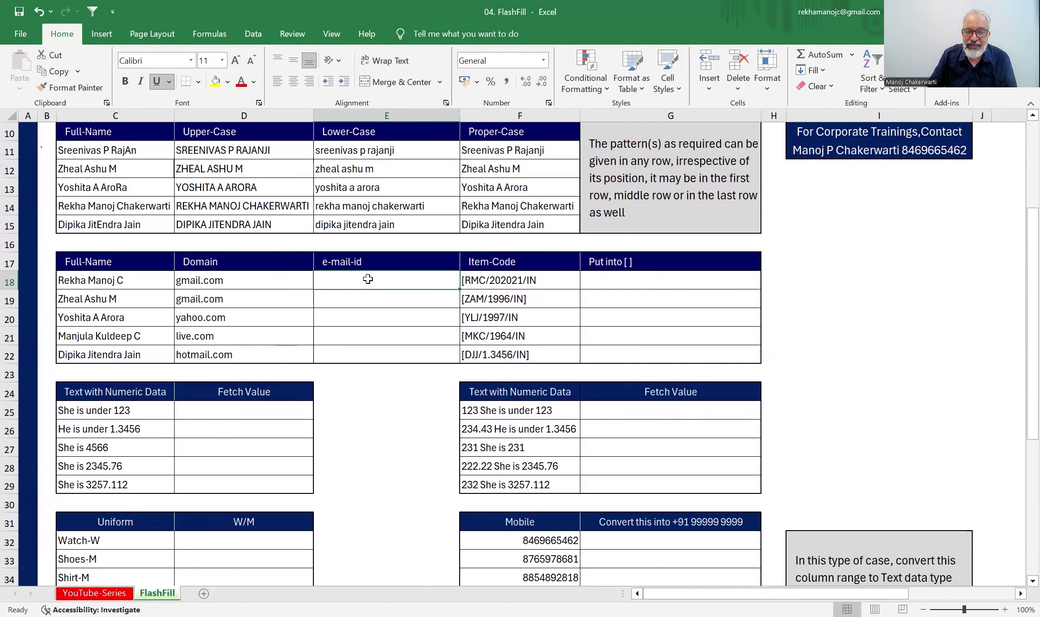
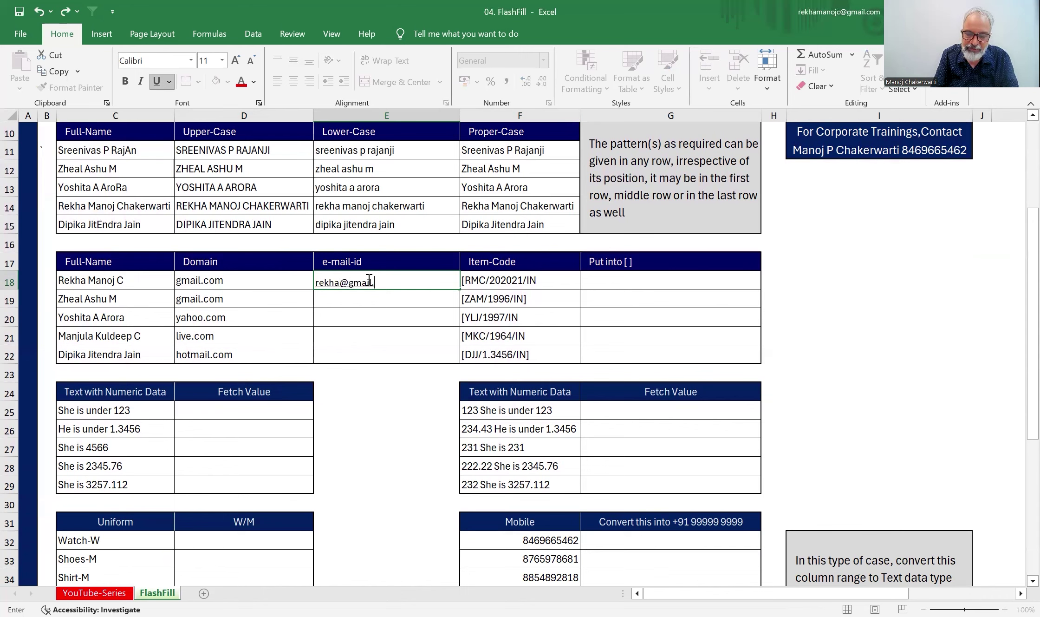
pyautogui.press('Return')
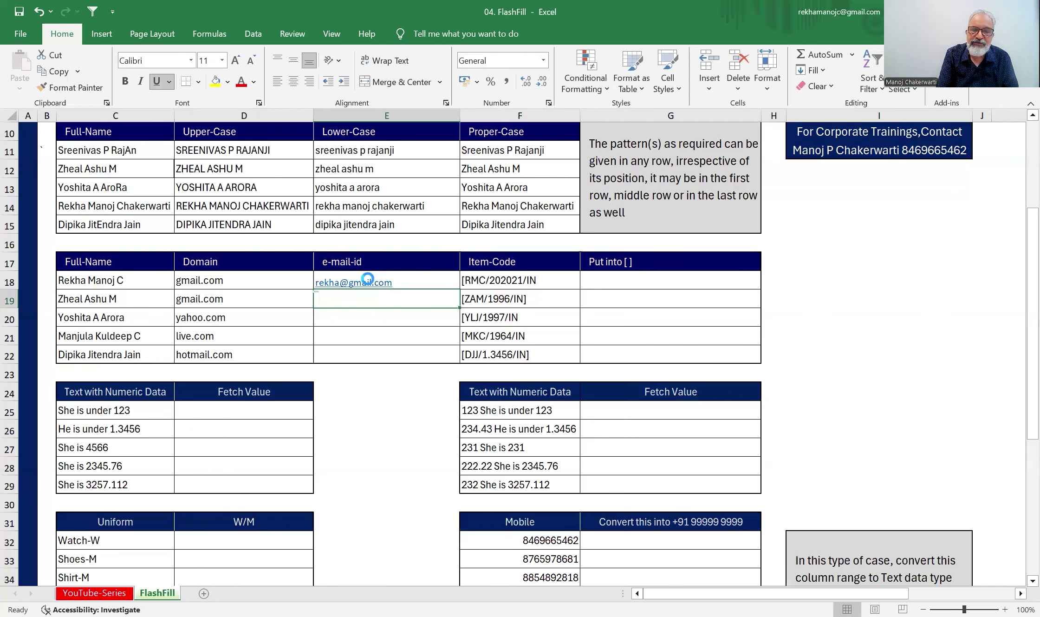
pyautogui.hotkey('ctrl', 'e')
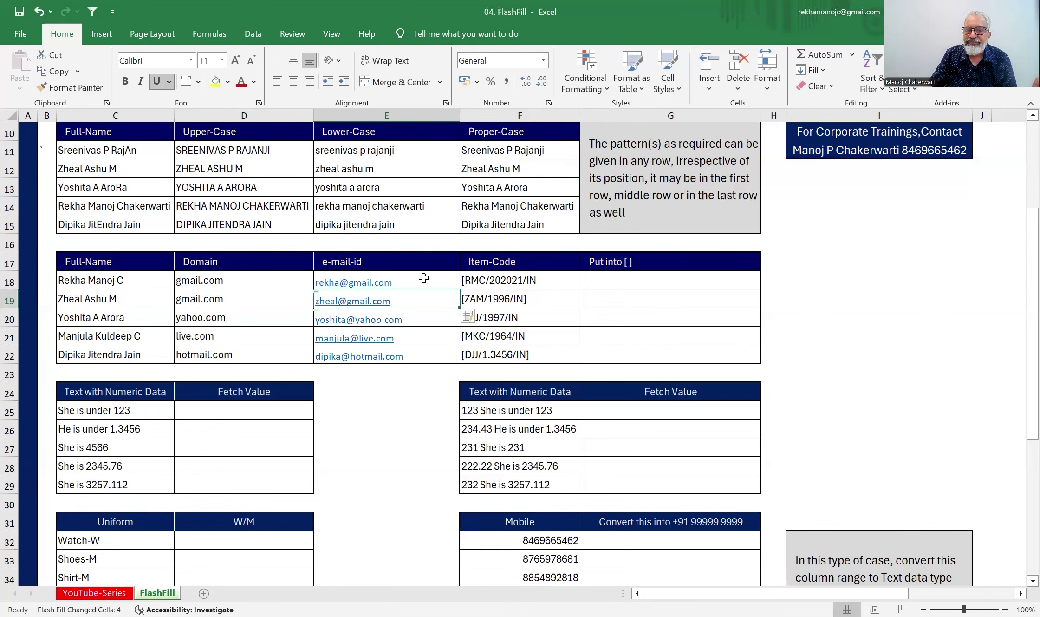
pyautogui.click(556, 283)
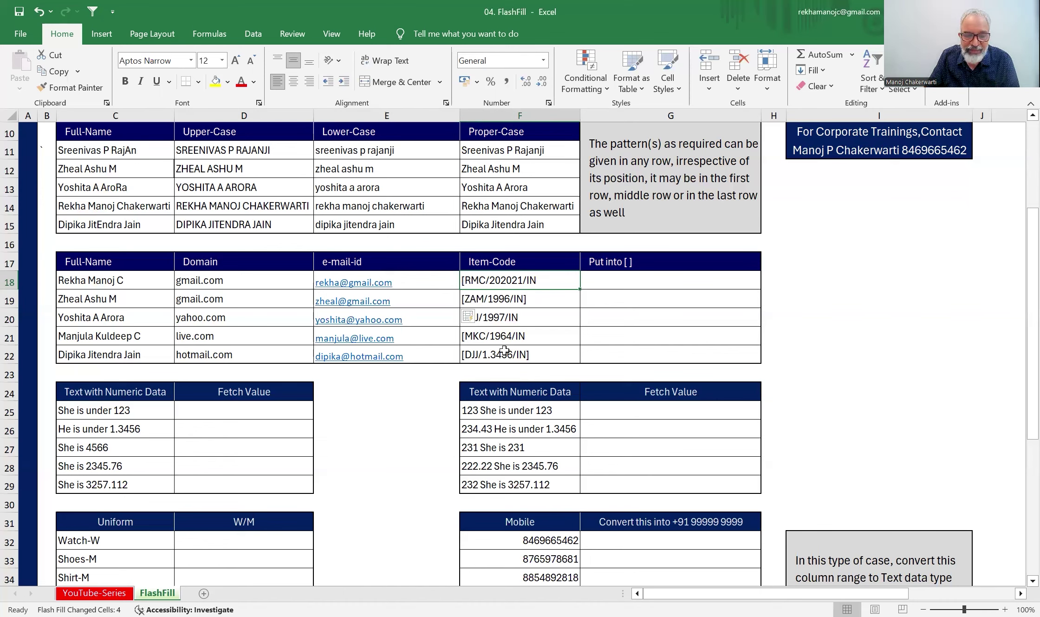
pyautogui.press('Escape')
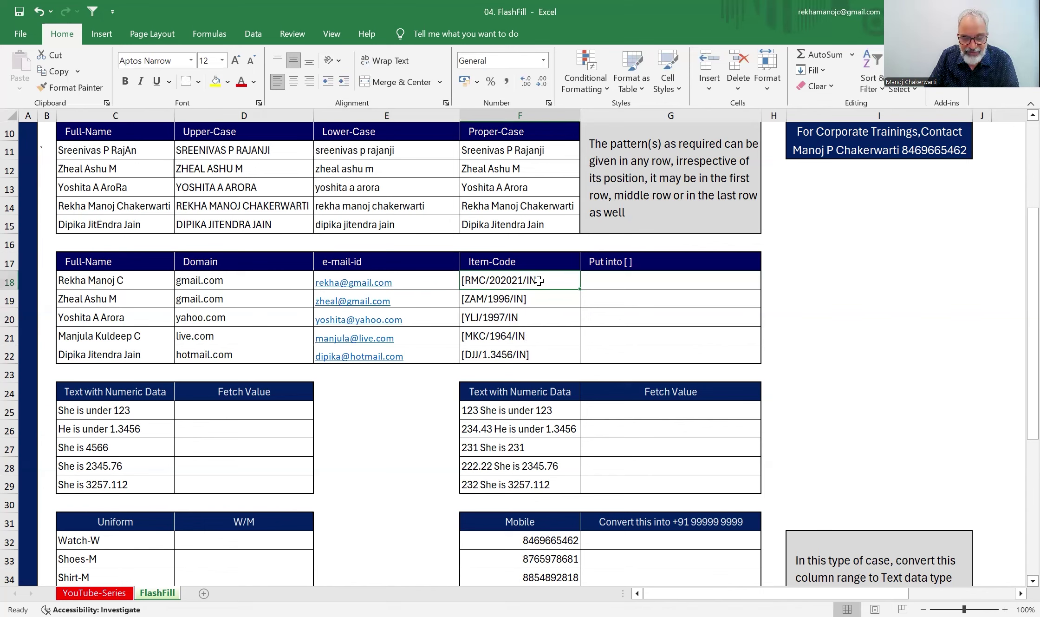
# - Make G18 read [RMC/202021/IN] from the copied item code, then clear the faulty Flash Fill in G19:G22
pyautogui.hotkey('ctrl', 'c')
pyautogui.click(616, 280)
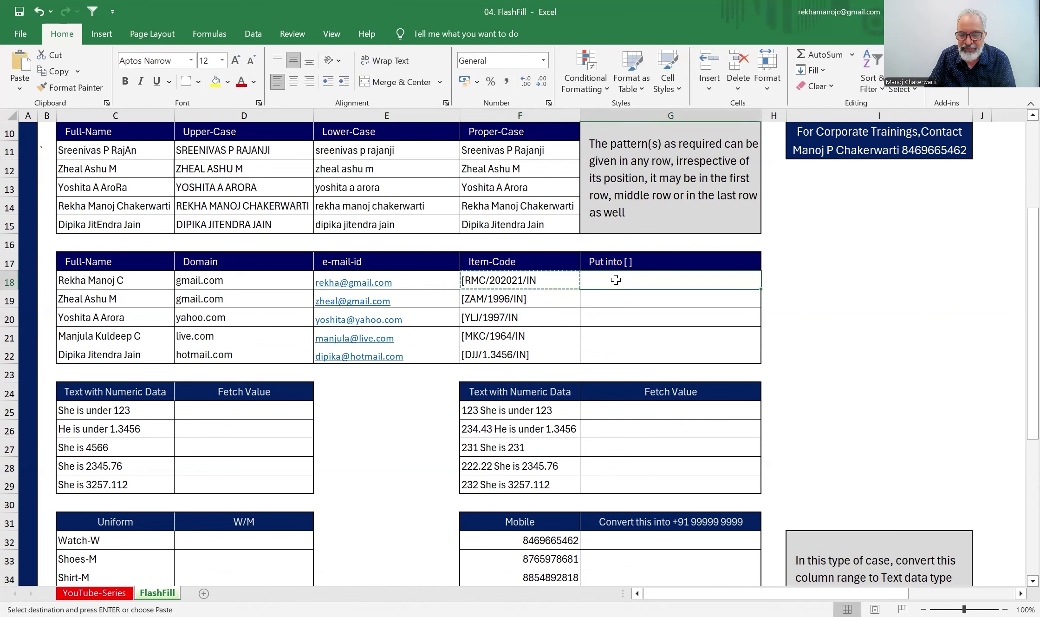
pyautogui.hotkey('ctrl', 'v')
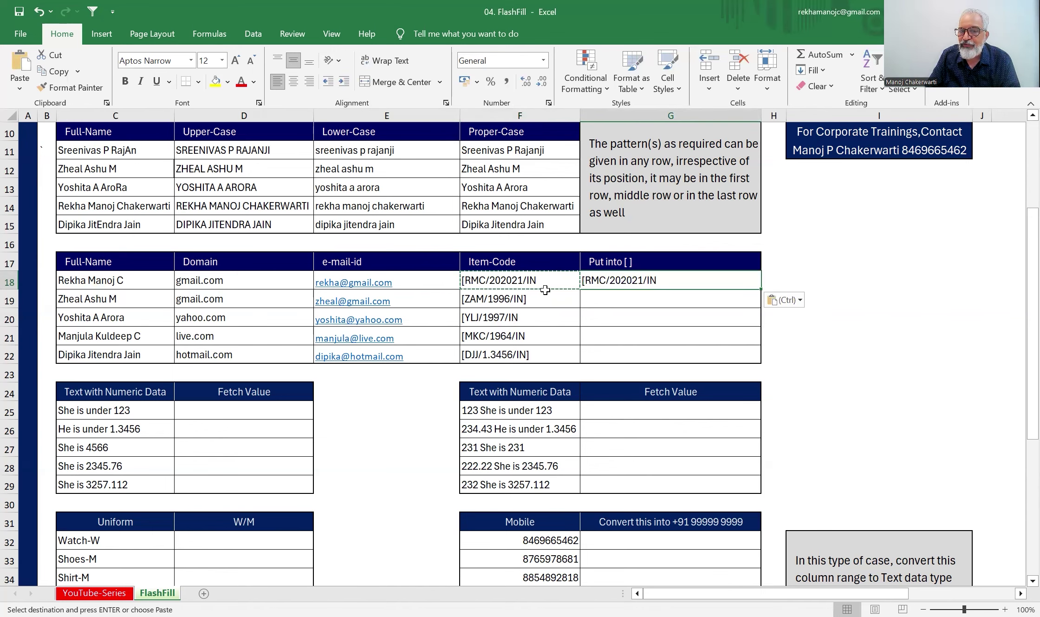
pyautogui.doubleClick(664, 280)
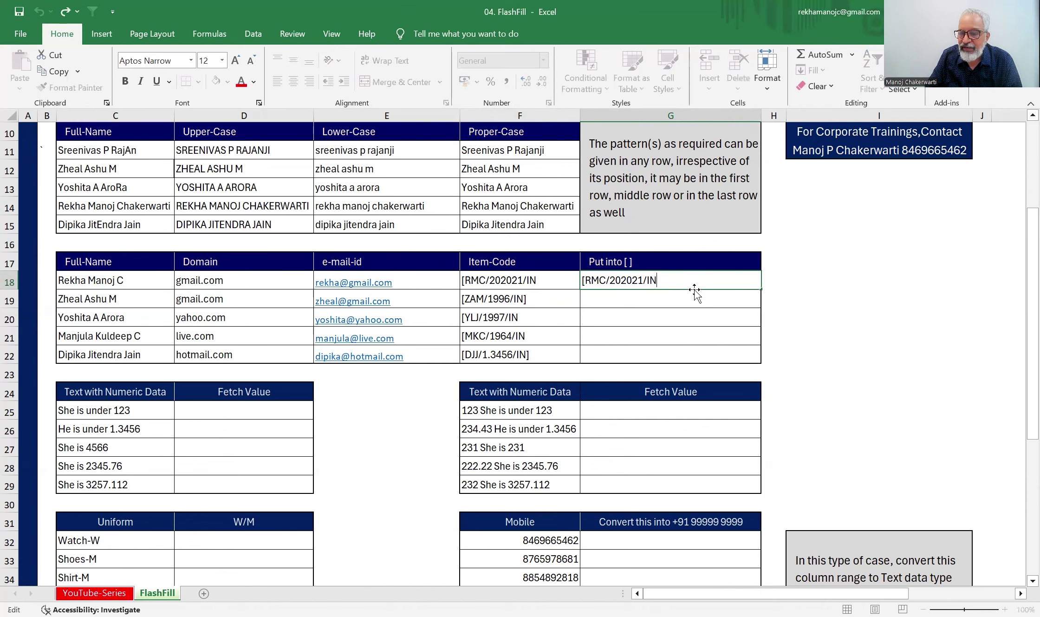
pyautogui.write(']')
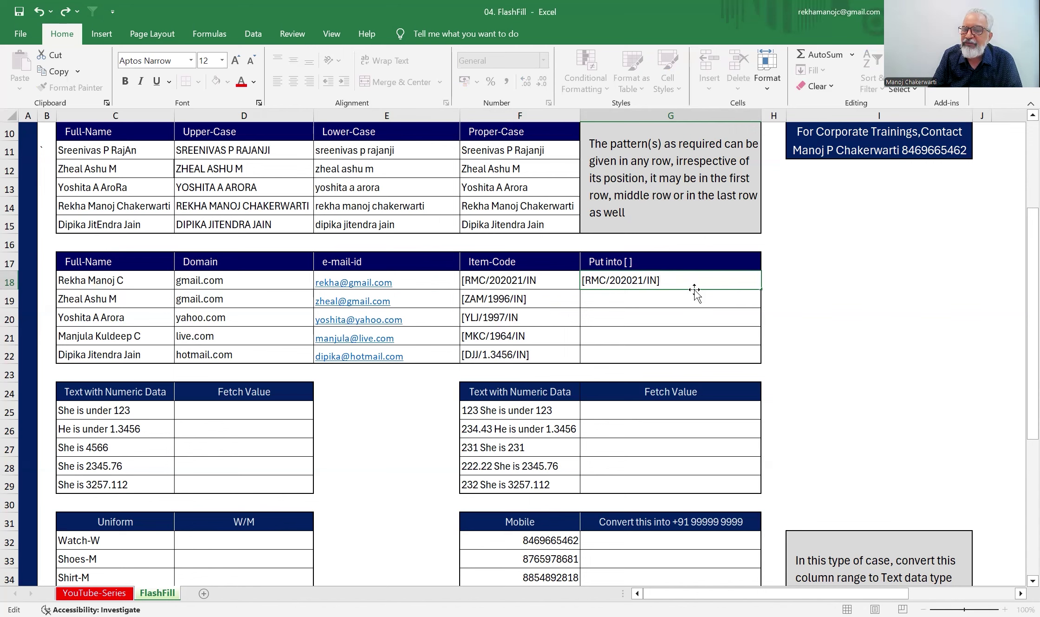
pyautogui.press('Return')
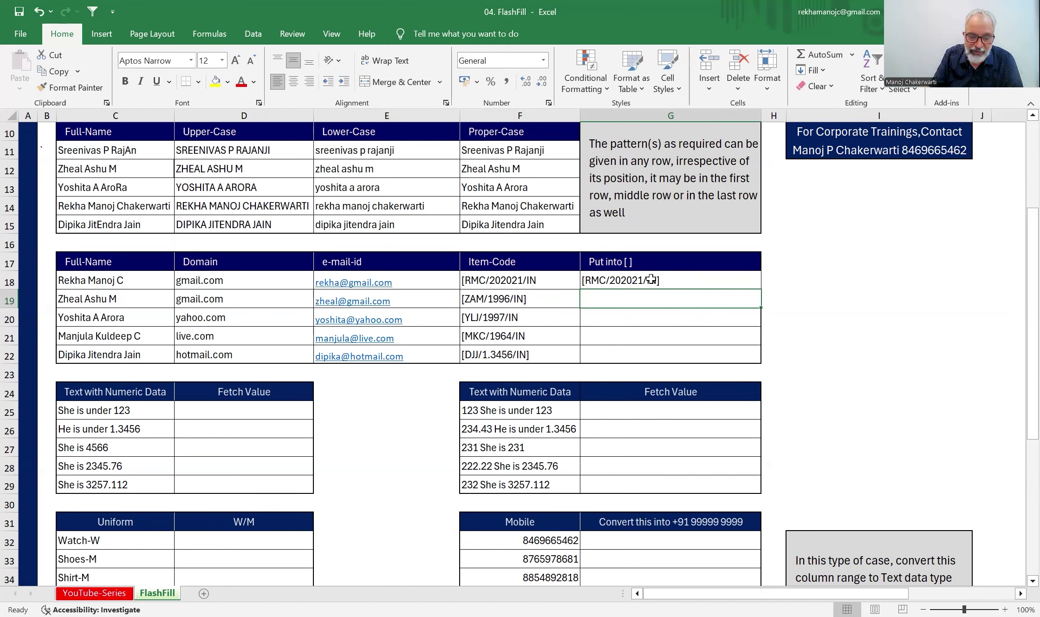
pyautogui.hotkey('ctrl', 'e')
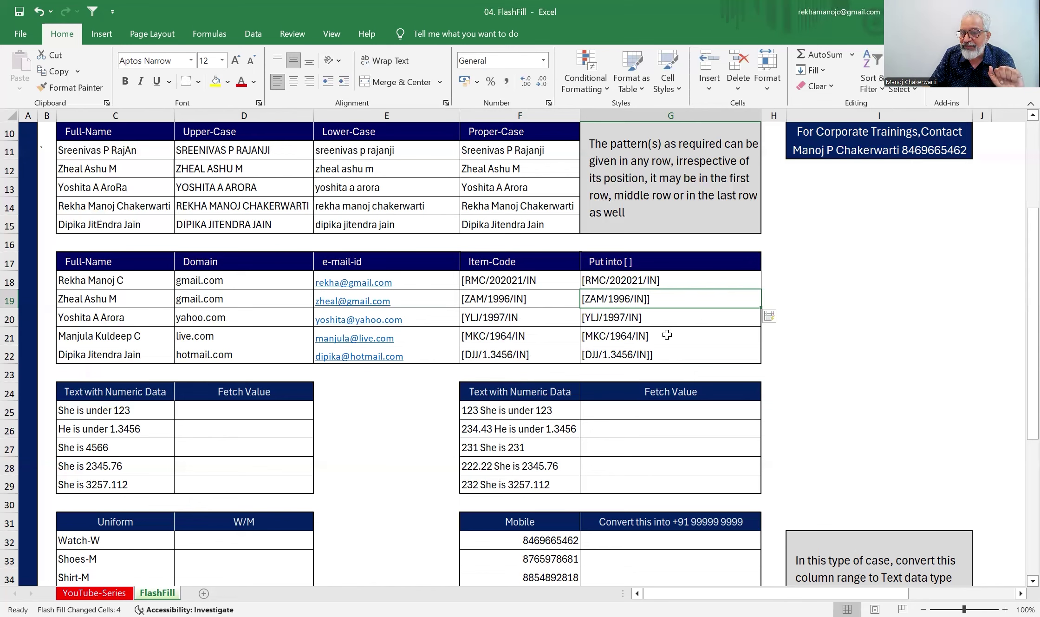
pyautogui.moveTo(646, 299); pyautogui.dragTo(641, 352)
pyautogui.press('Delete')
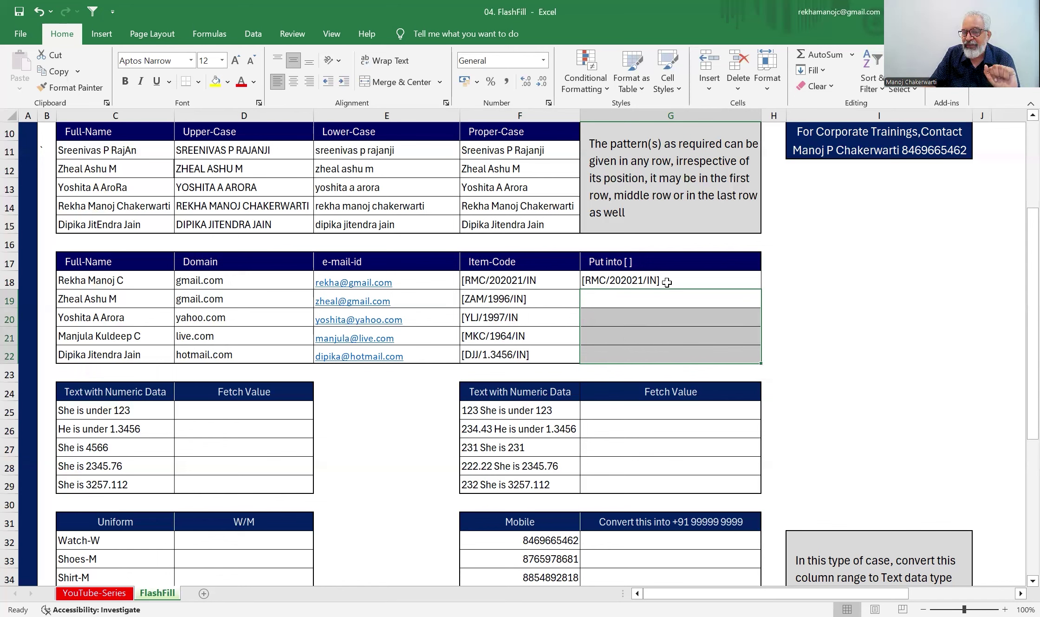
# - Copy the second code into G19 as the example [ZAM/1996/IN], then Flash Fill the remaining bracketed codes
pyautogui.click(541, 300)
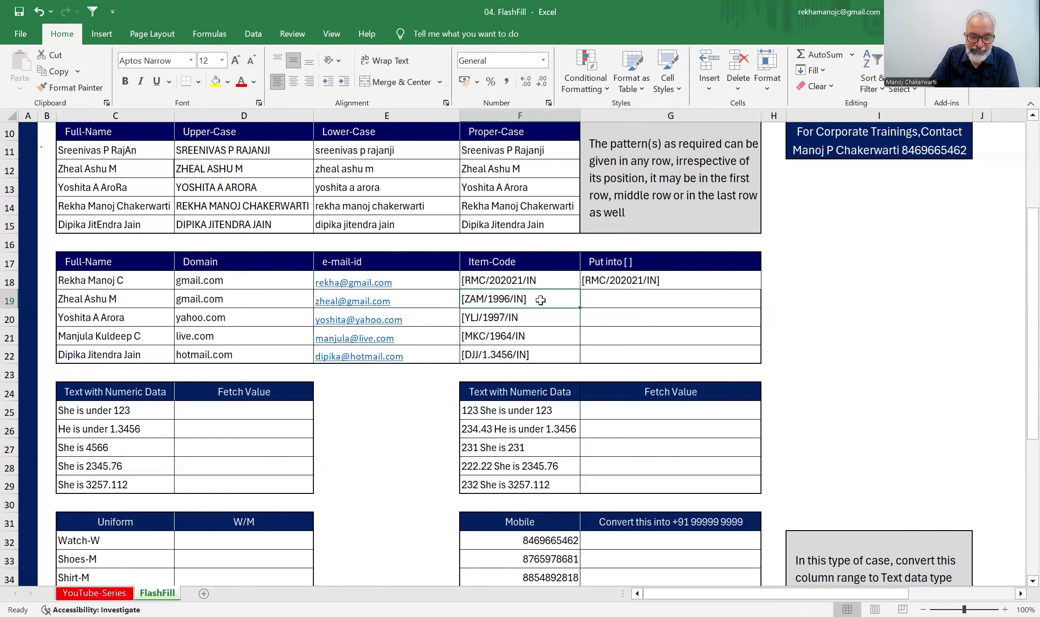
pyautogui.hotkey('ctrl', 'c')
pyautogui.click(592, 295)
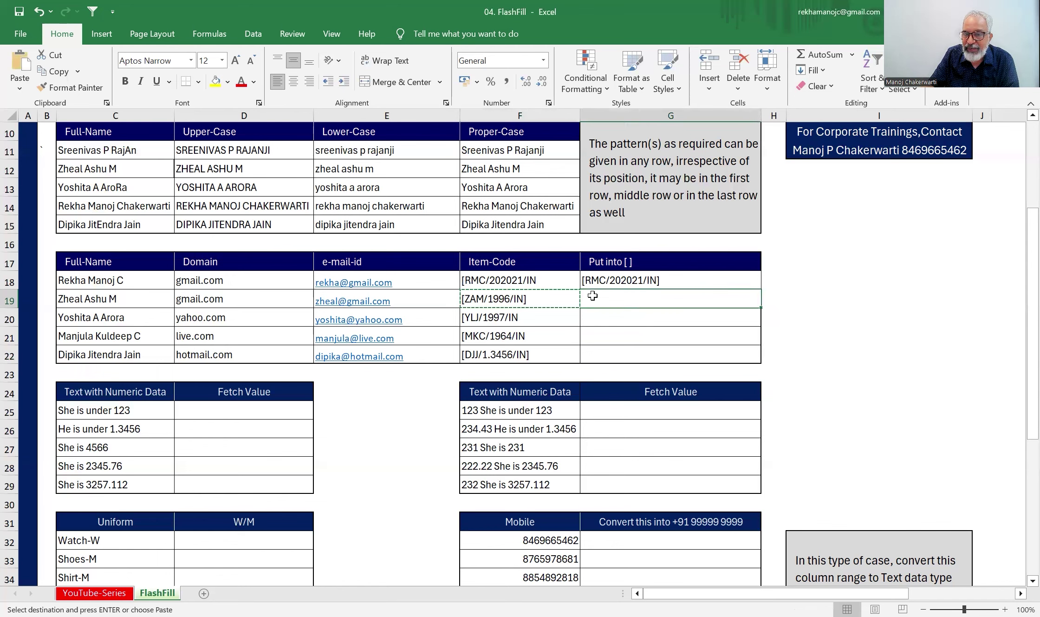
pyautogui.hotkey('ctrl', 'v')
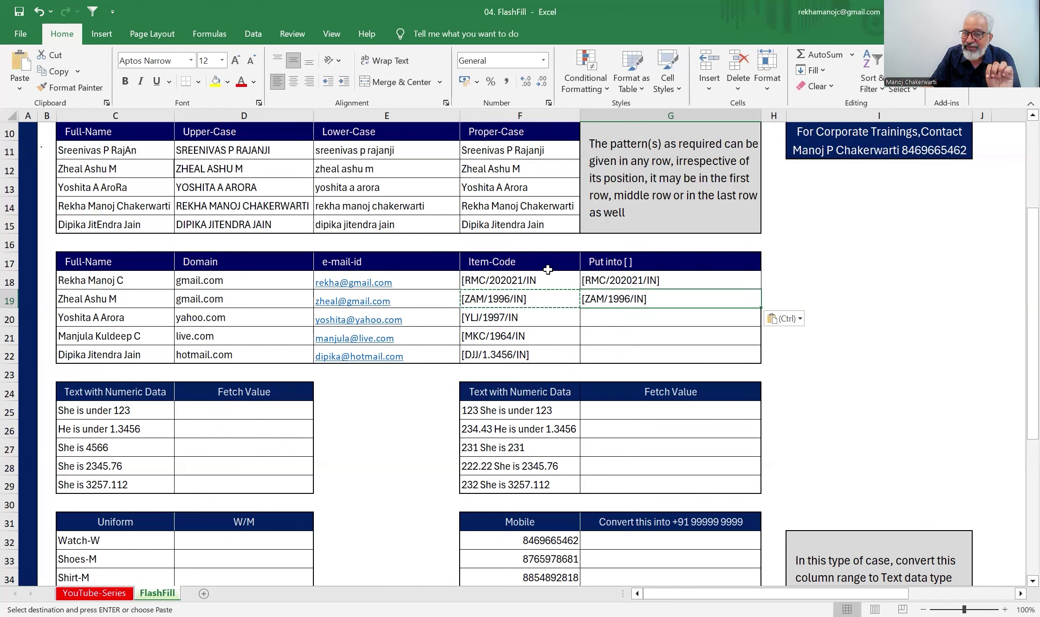
pyautogui.click(616, 316)
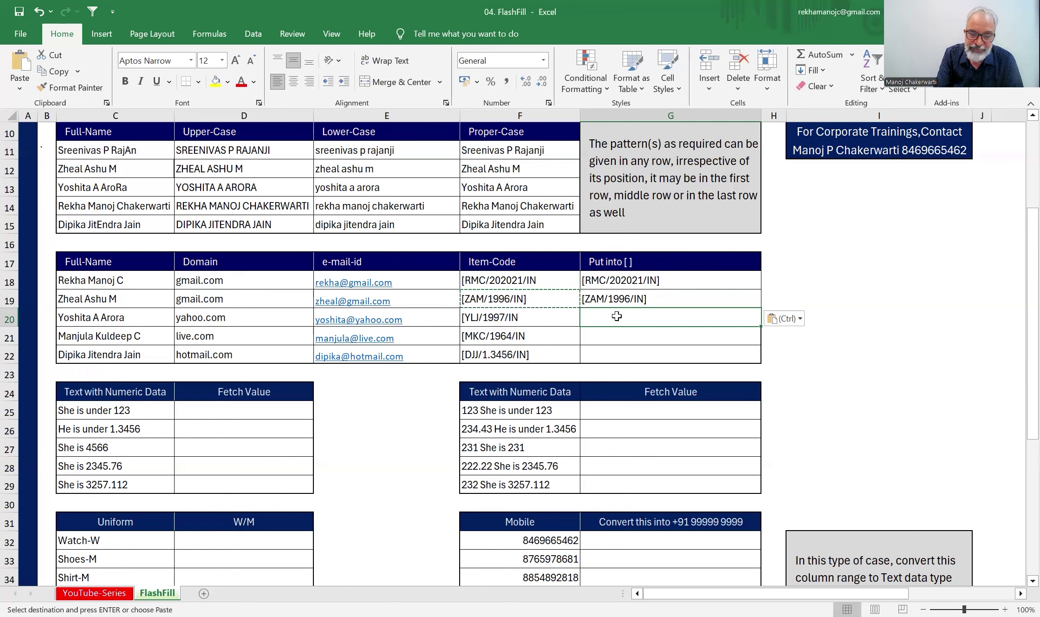
pyautogui.hotkey('ctrl', 'e')
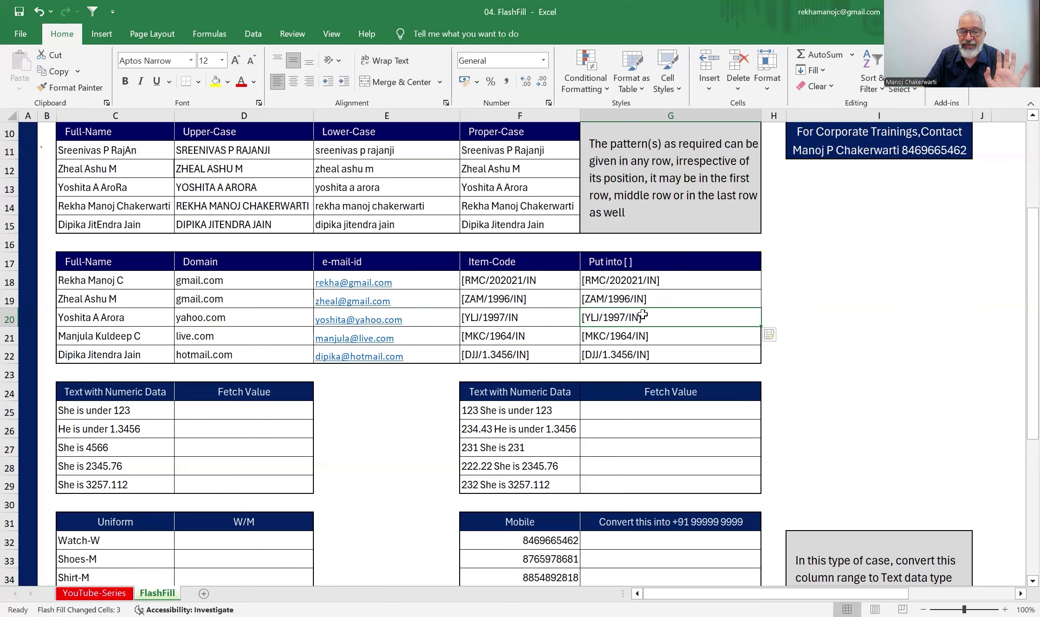
pyautogui.scroll(-2, 643, 315)
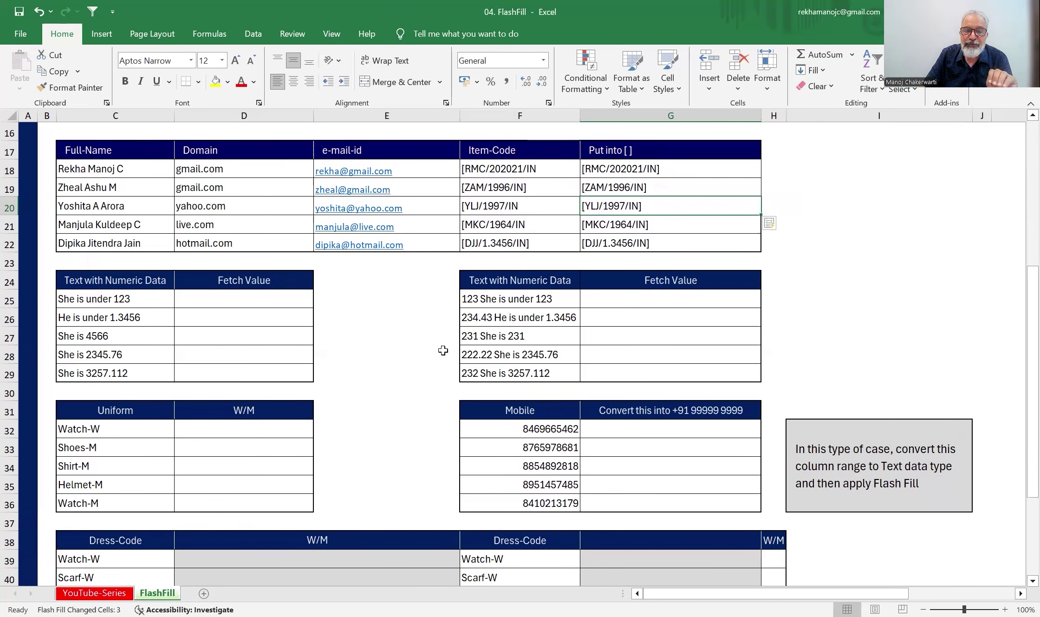
pyautogui.click(280, 302)
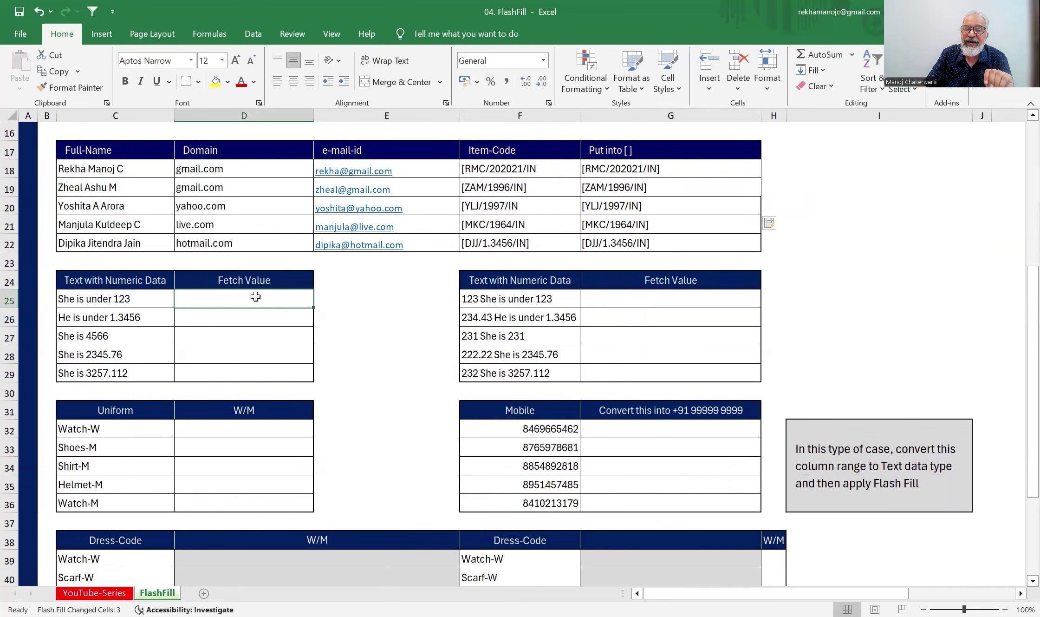
pyautogui.write('123')
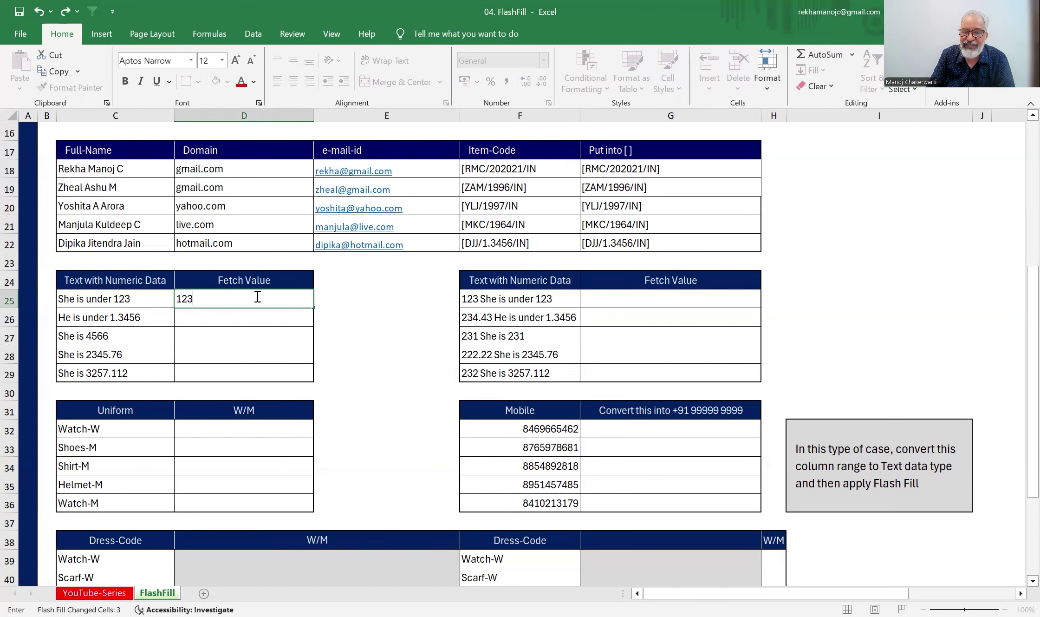
pyautogui.press('Return')
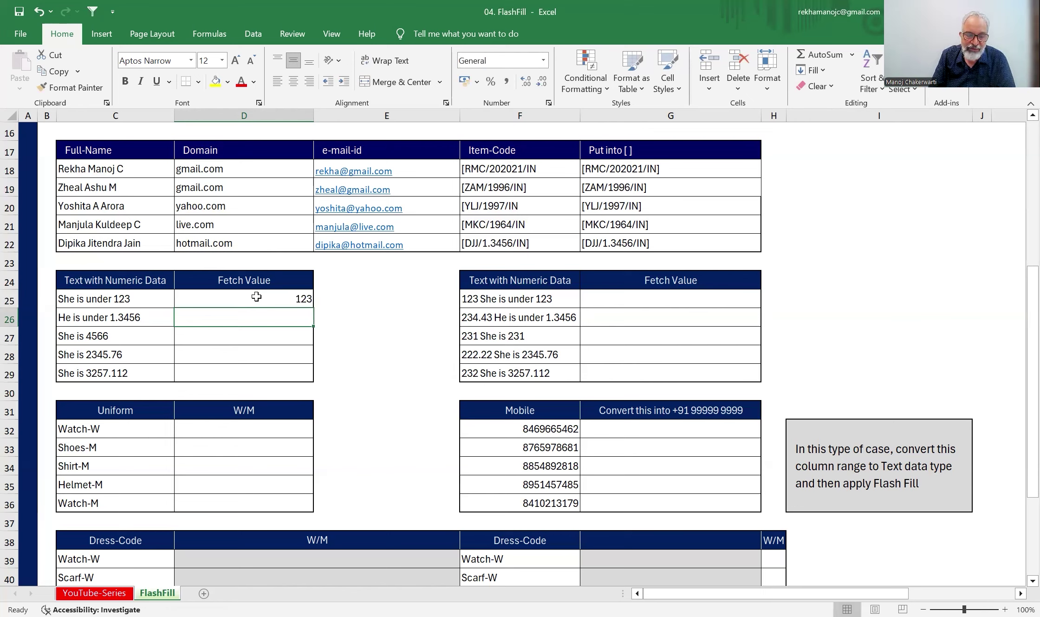
pyautogui.hotkey('ctrl', 'e')
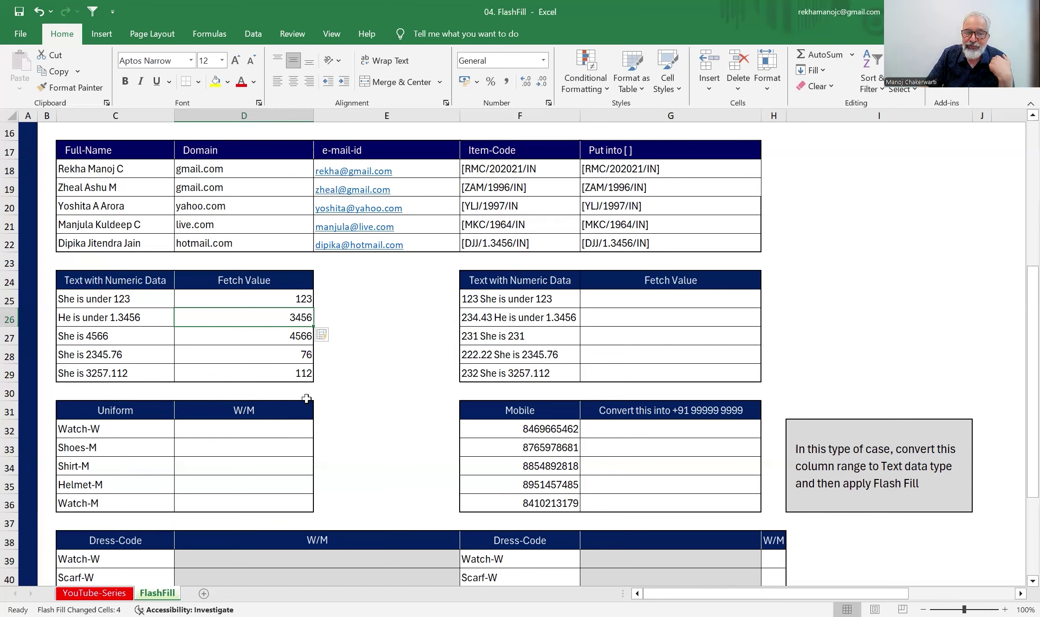
pyautogui.moveTo(290, 298); pyautogui.dragTo(286, 371)
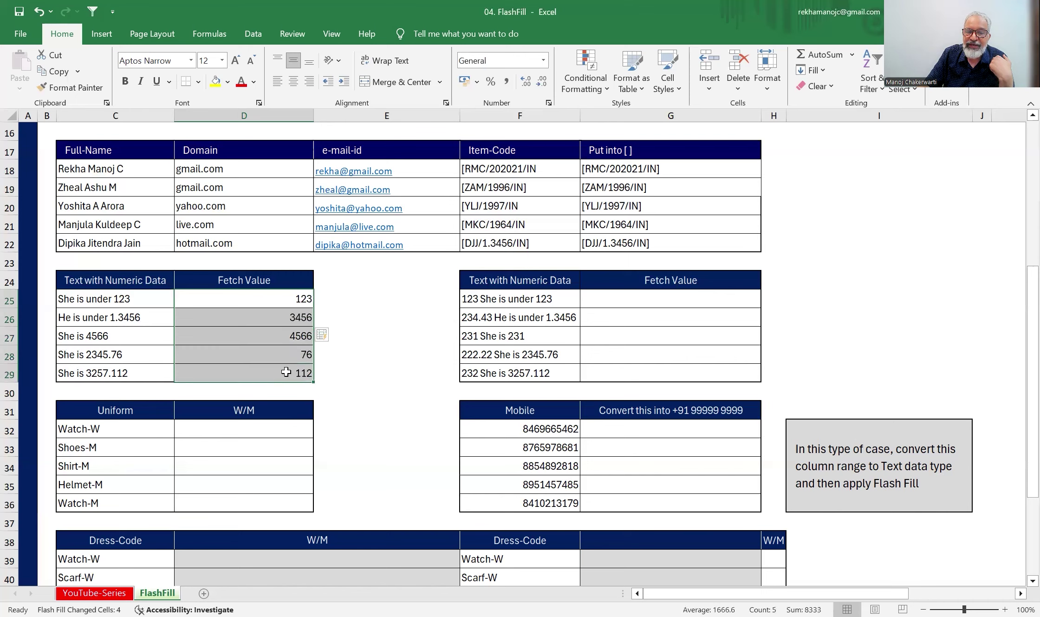
pyautogui.press('Delete')
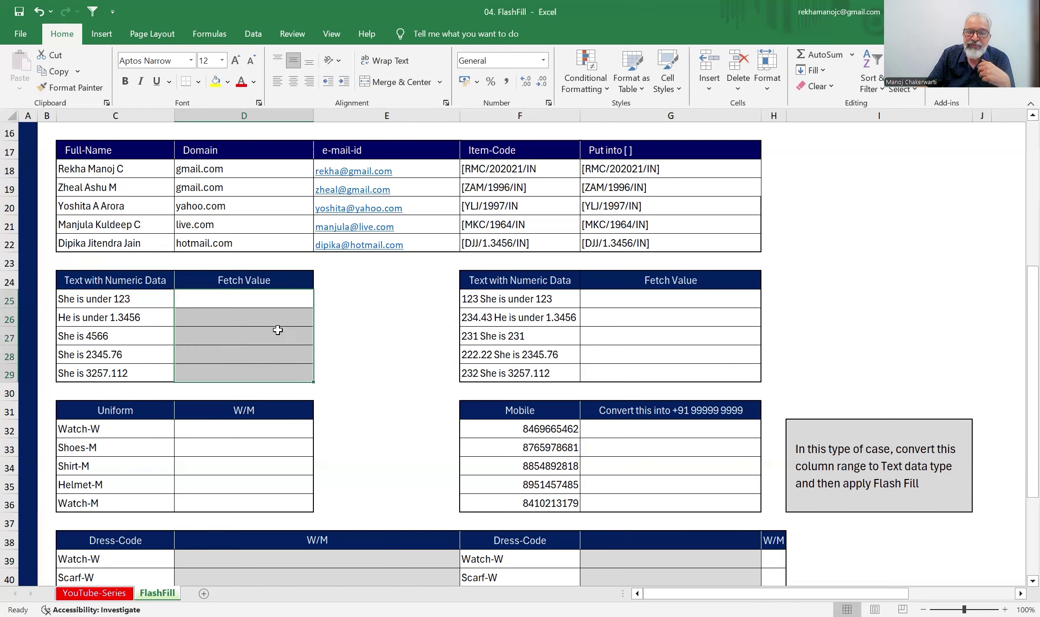
# - Enter 1.3456 in D26 as an example and Flash Fill the left Fetch Value column
pyautogui.click(278, 318)
pyautogui.write('1')
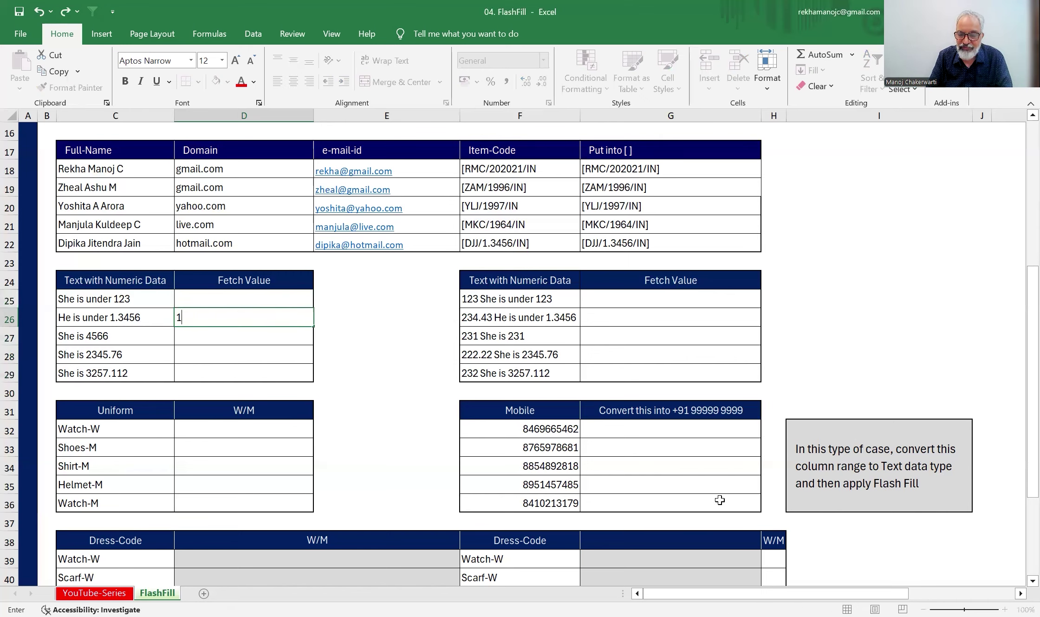
pyautogui.write('.3456')
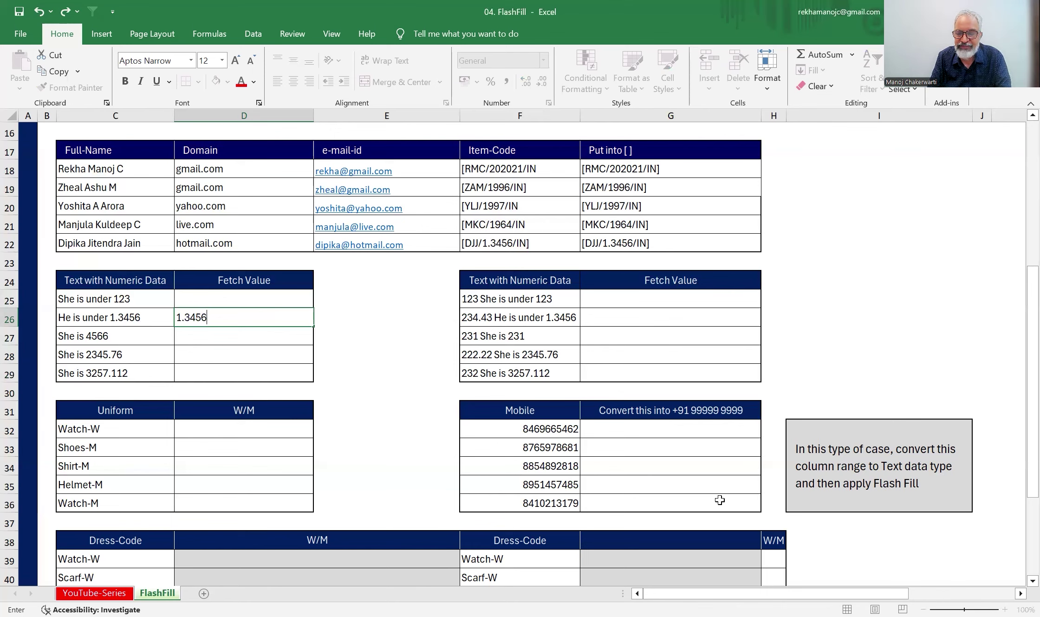
pyautogui.press('Return')
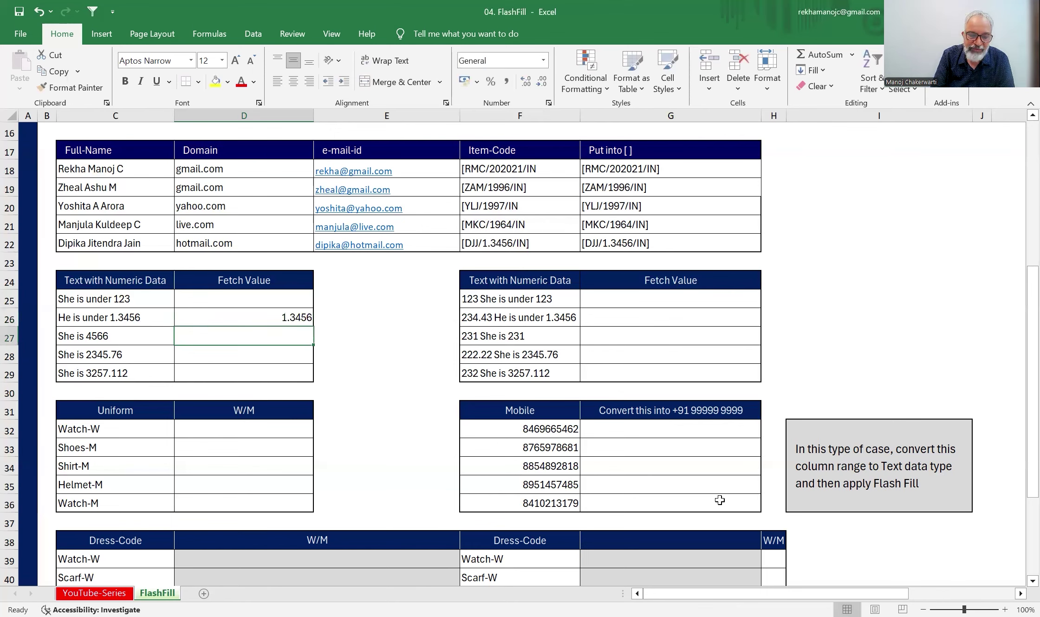
pyautogui.hotkey('ctrl', 'e')
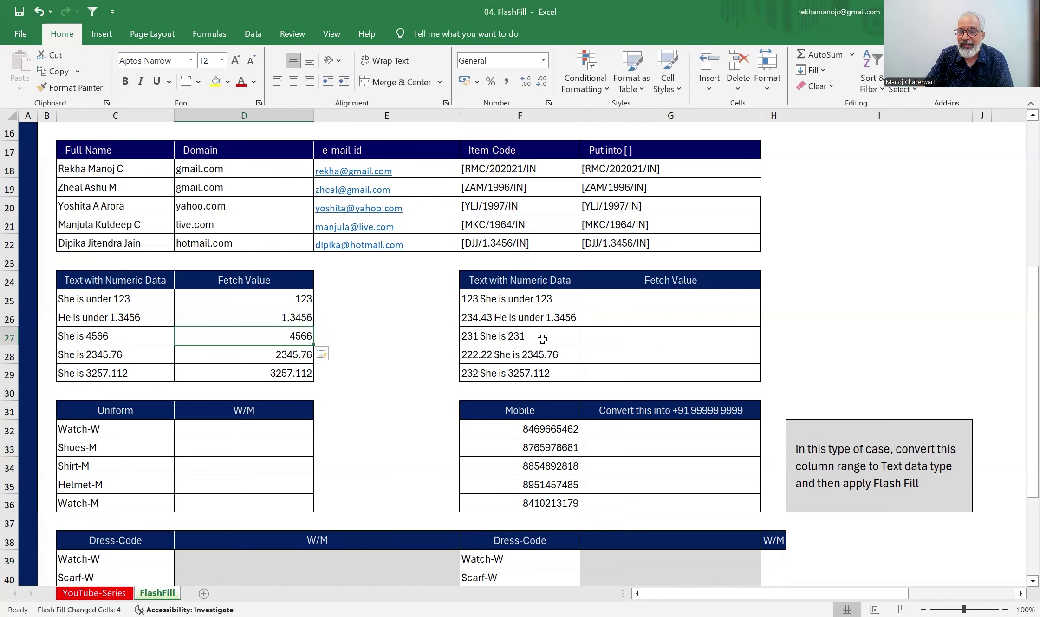
# - Enter 123 in G25 and Flash Fill G26:G29 with each sentence's leading number
pyautogui.click(632, 306)
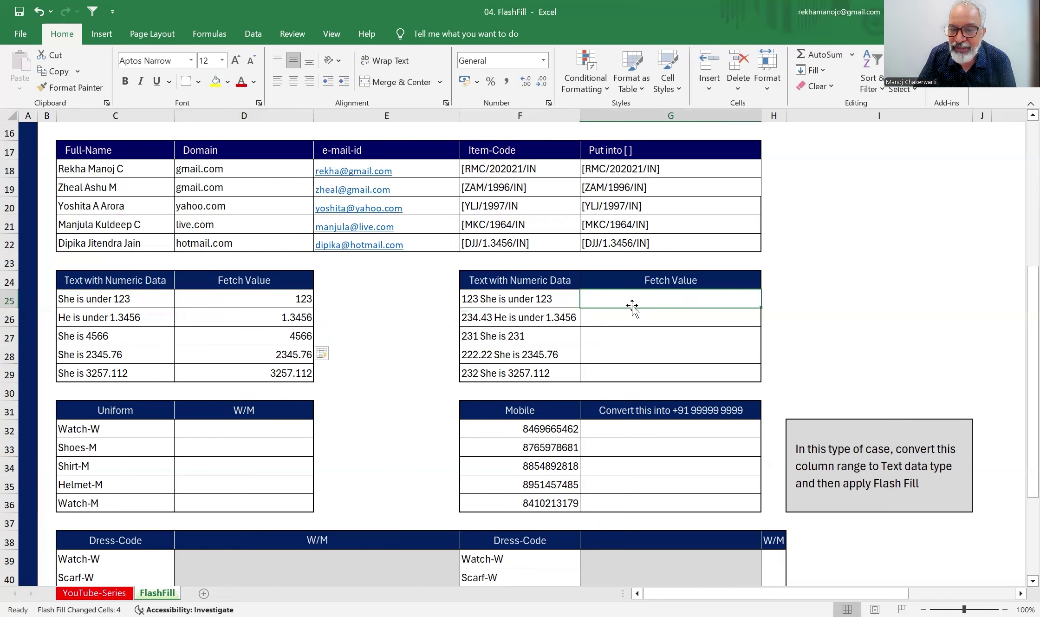
pyautogui.write('123')
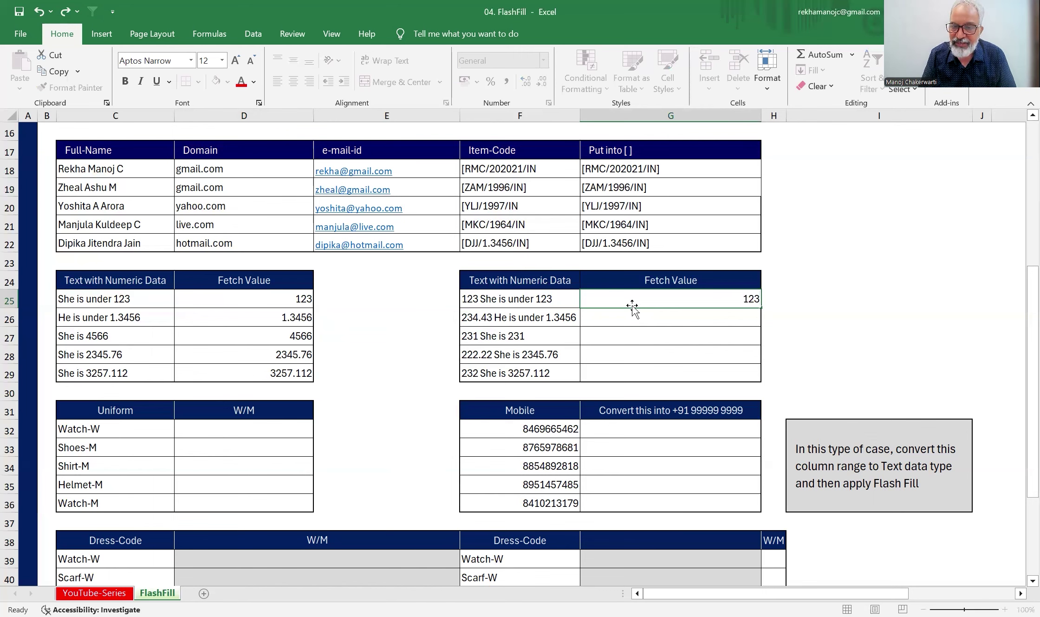
pyautogui.press('Return')
pyautogui.hotkey('ctrl', 'e')
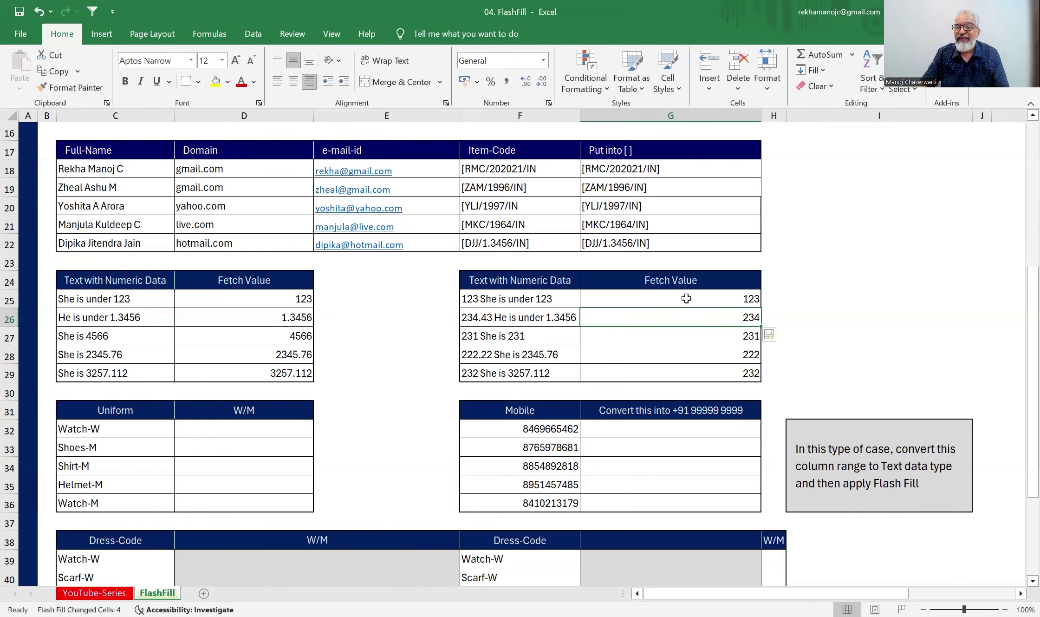
pyautogui.click(744, 301)
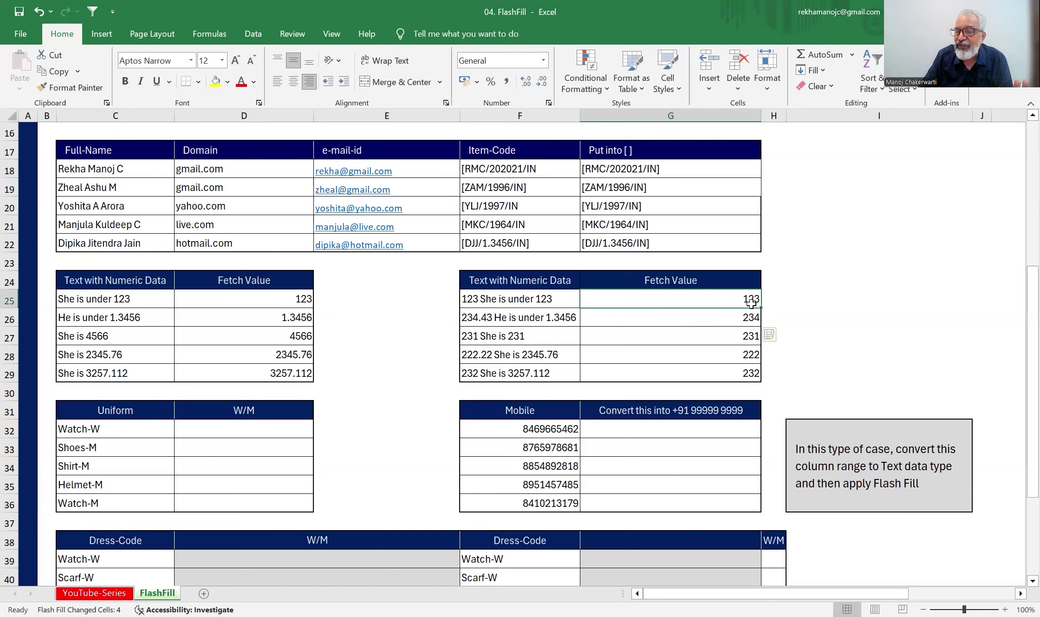
# - Clear G25:G29, enter examples 123 and 1.3456, and Flash Fill the trailing numbers
pyautogui.moveTo(746, 300); pyautogui.dragTo(735, 366)
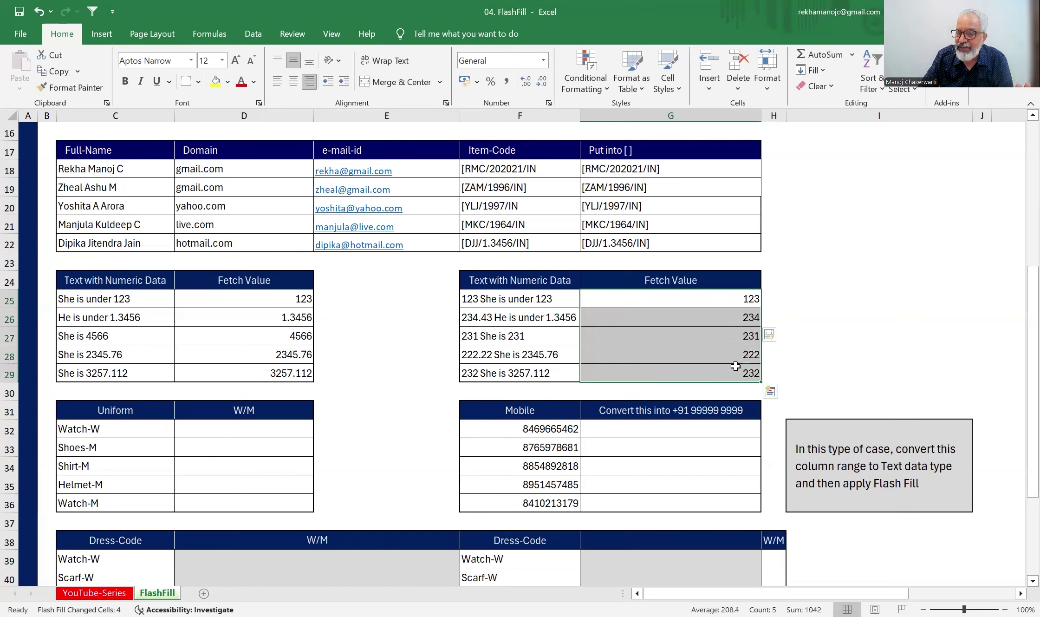
pyautogui.press('Delete')
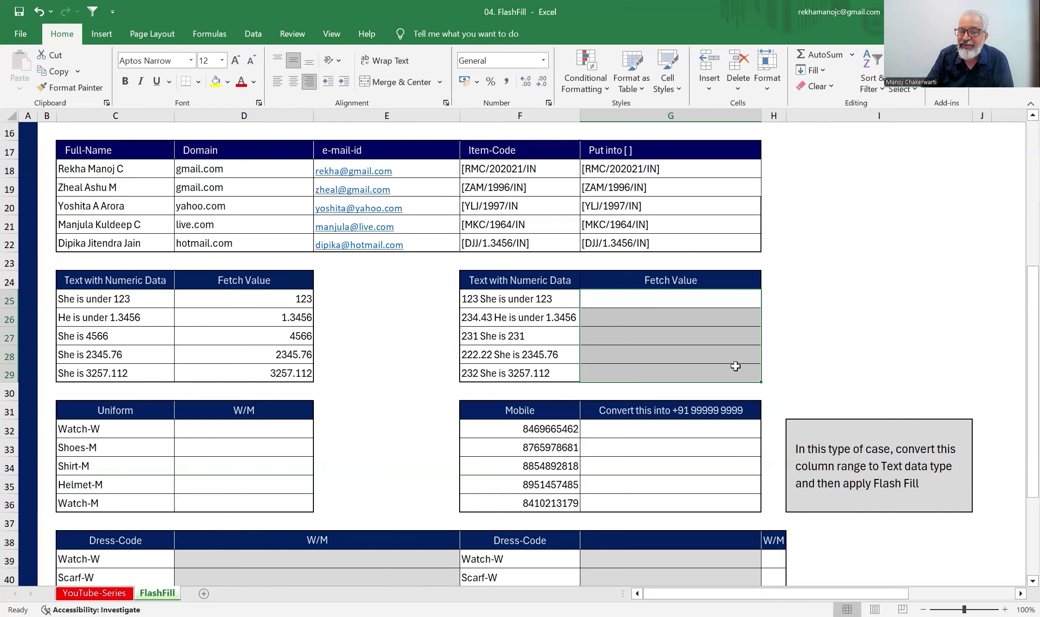
pyautogui.click(730, 300)
pyautogui.write('123')
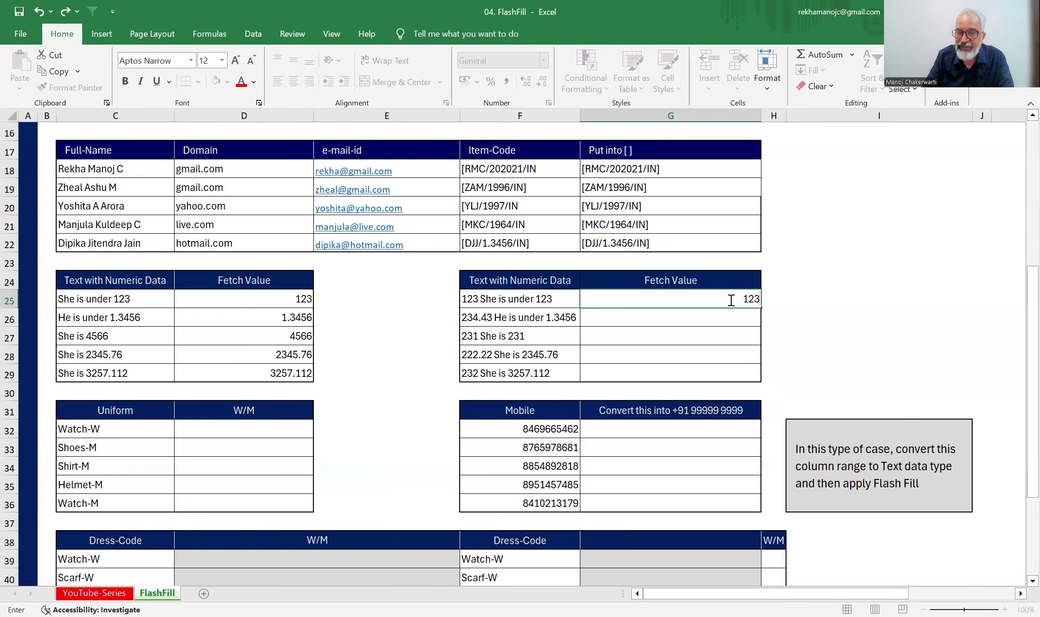
pyautogui.press('Return')
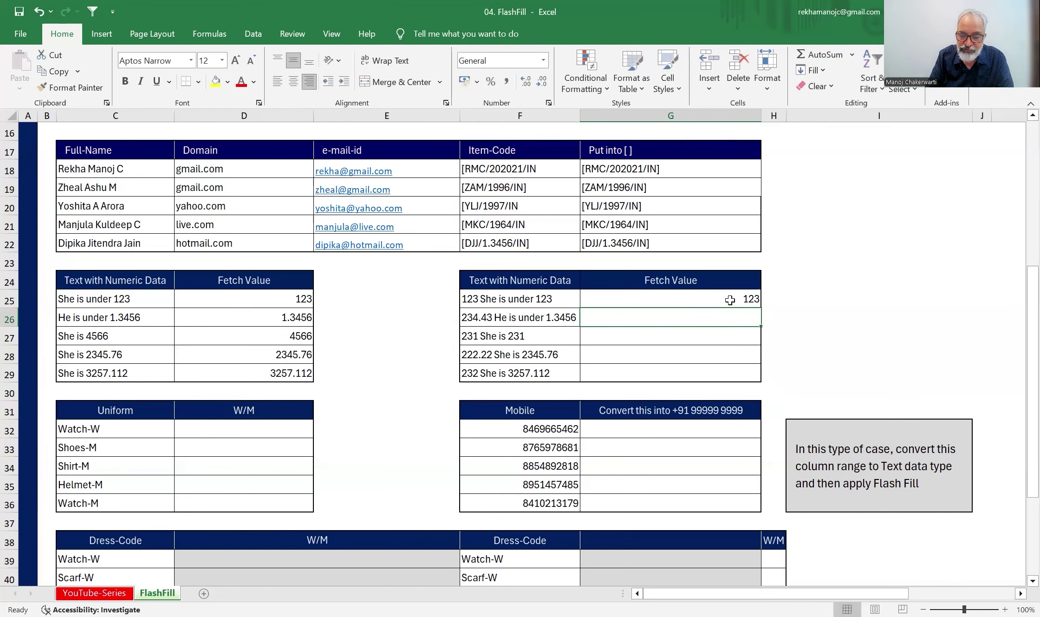
pyautogui.write('1.3456')
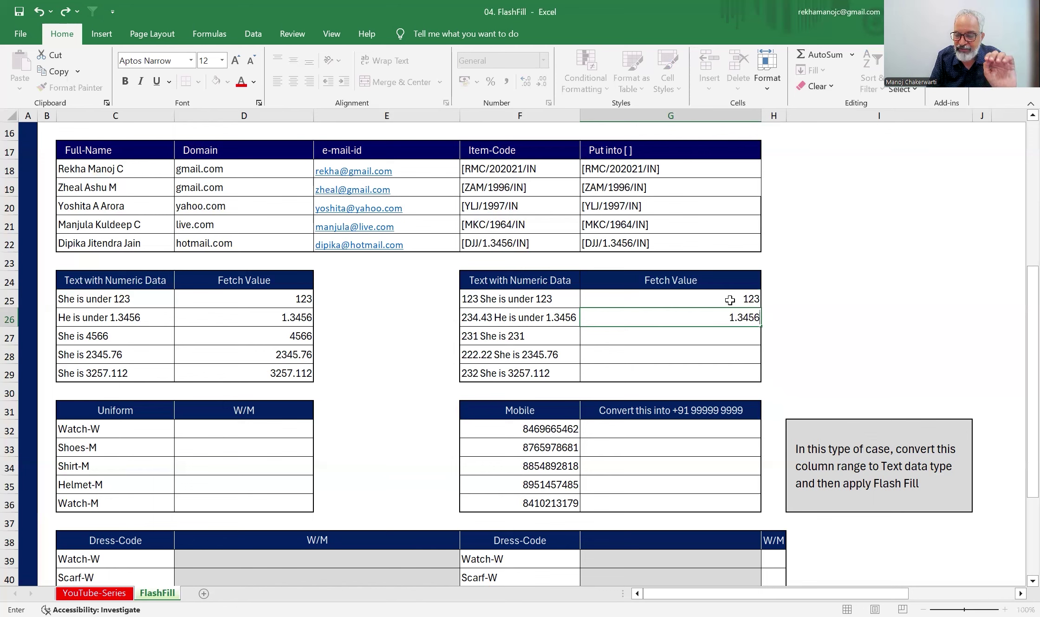
pyautogui.press('Return')
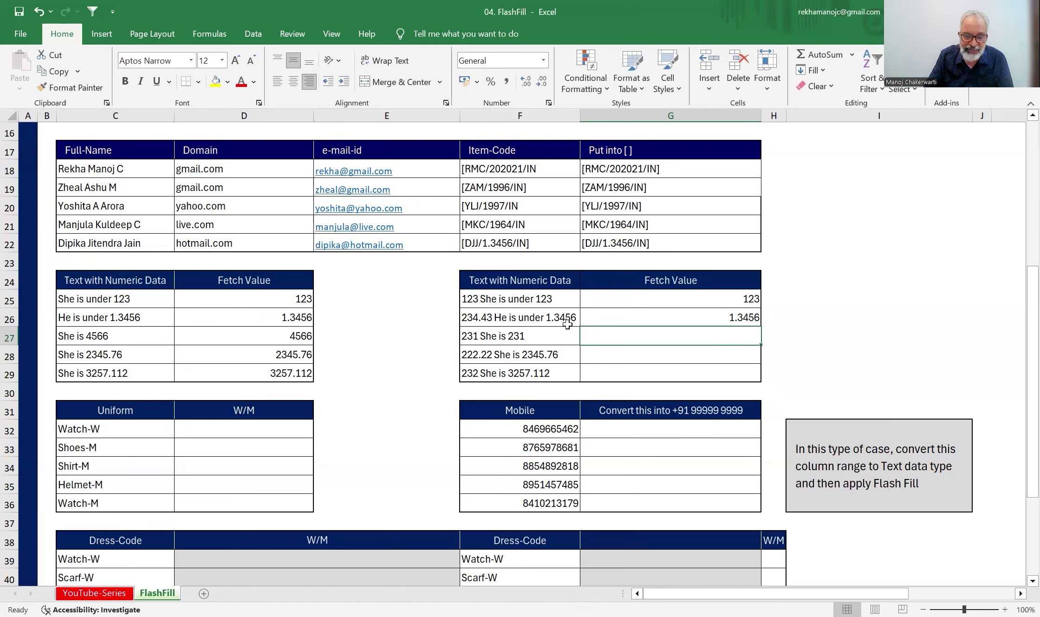
pyautogui.hotkey('ctrl', 'e')
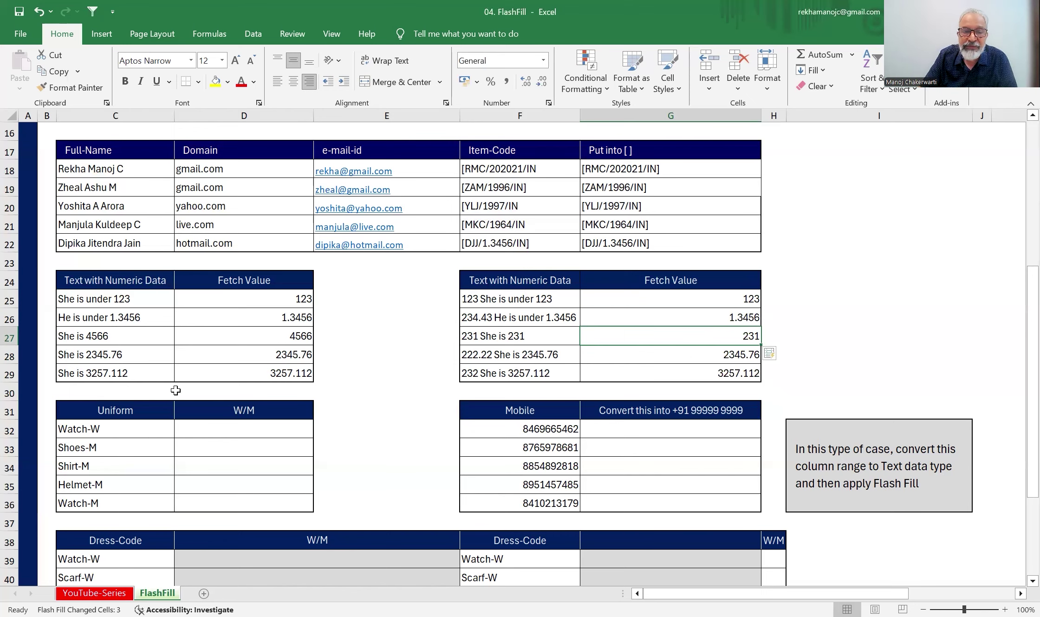
pyautogui.scroll(-3, 175, 390)
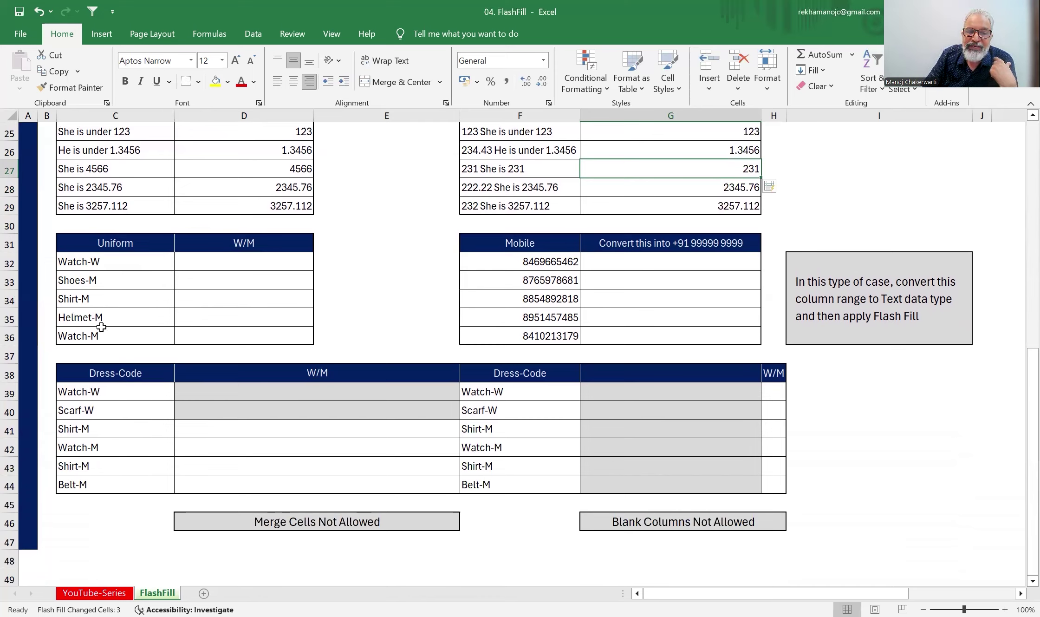
pyautogui.click(250, 265)
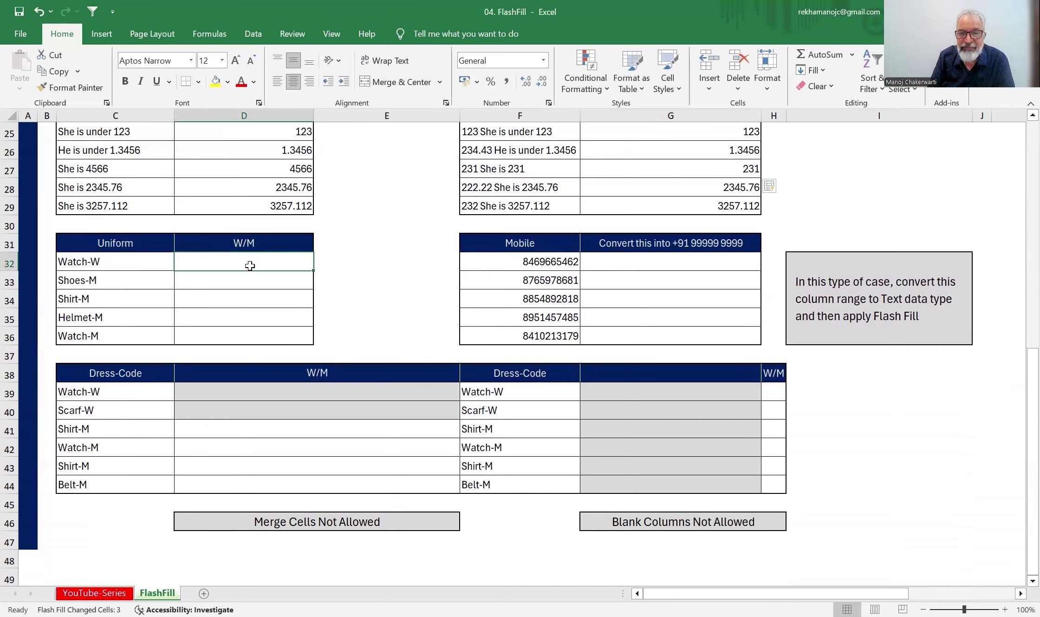
pyautogui.write('W')
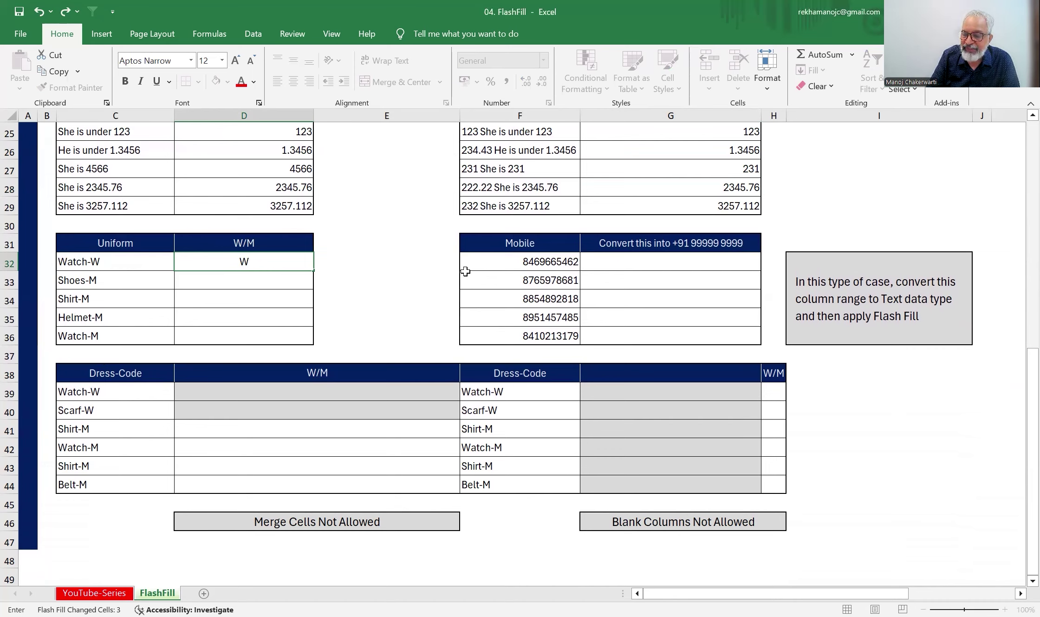
pyautogui.press('Return')
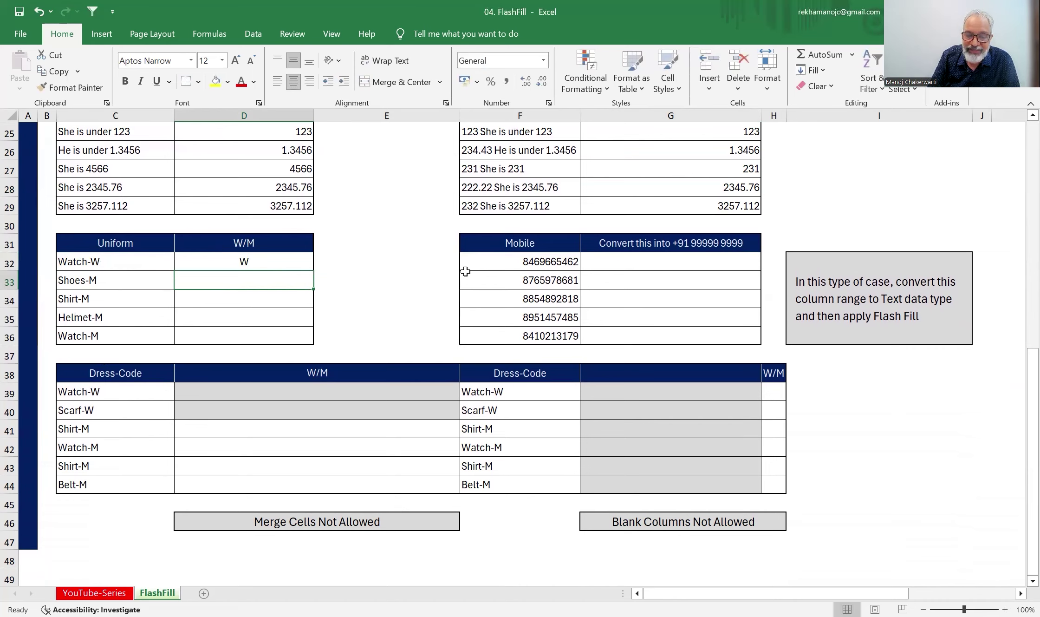
pyautogui.hotkey('ctrl', 'e')
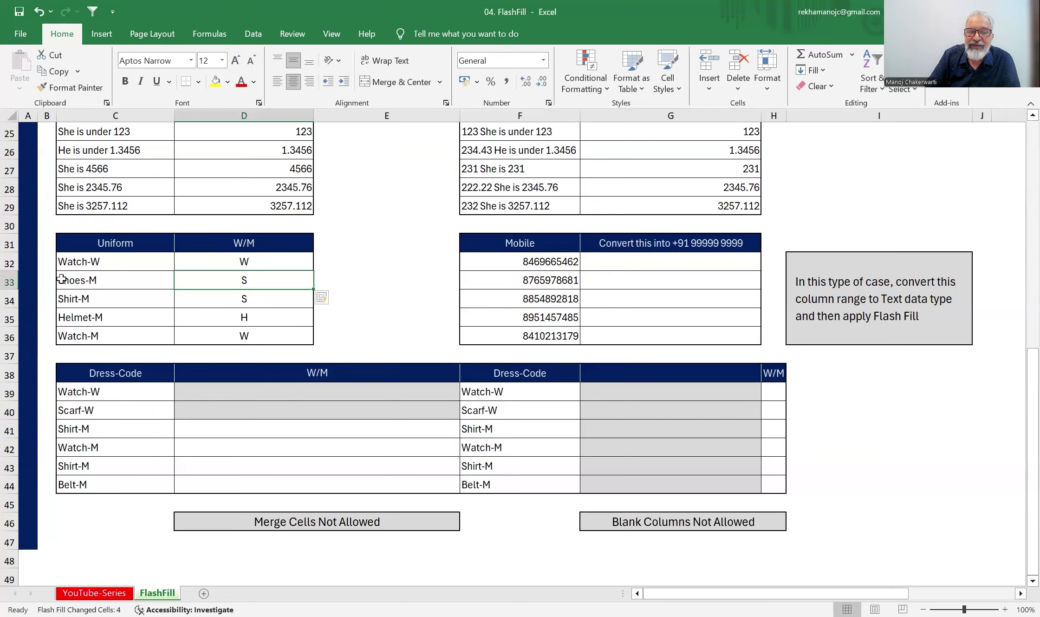
pyautogui.moveTo(270, 260); pyautogui.dragTo(269, 331)
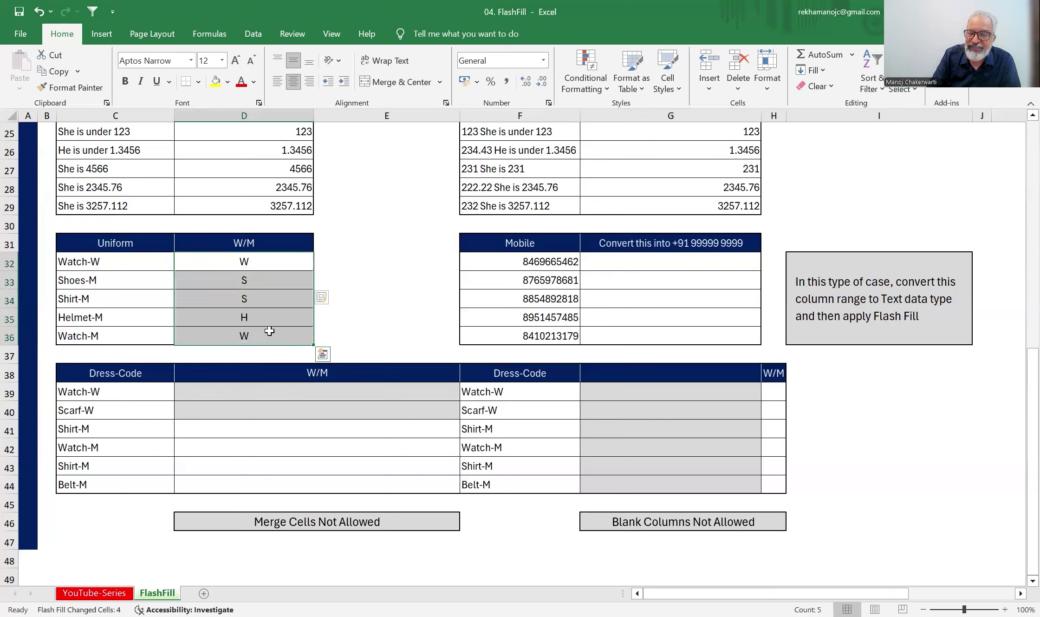
pyautogui.press('Delete')
# - Enter M in D33 as an example and Flash Fill the W/M column to W, M, M, M, M
pyautogui.click(273, 280)
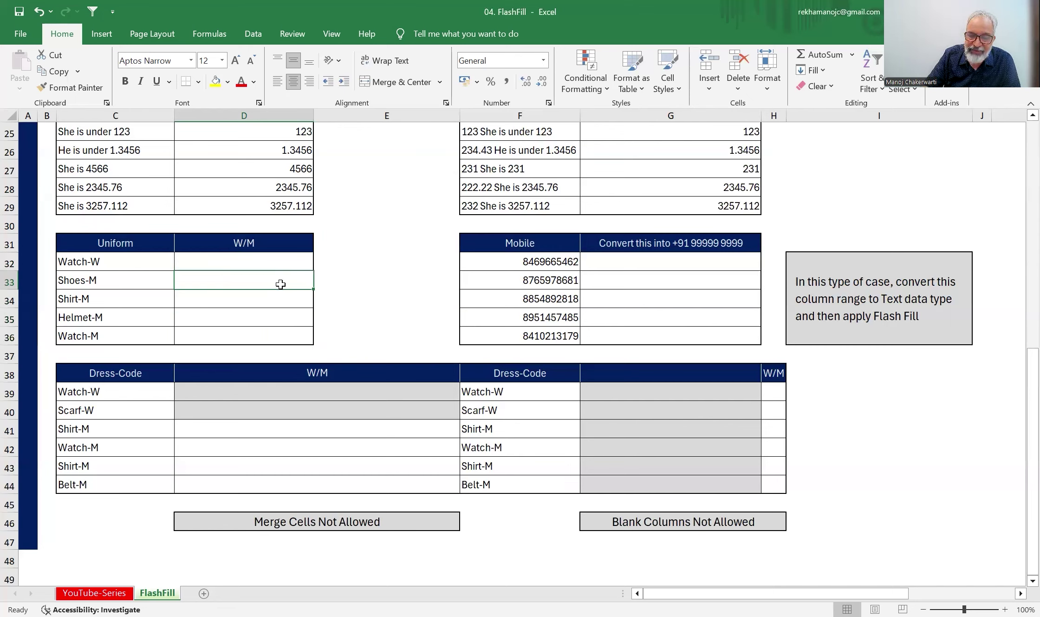
pyautogui.write('M')
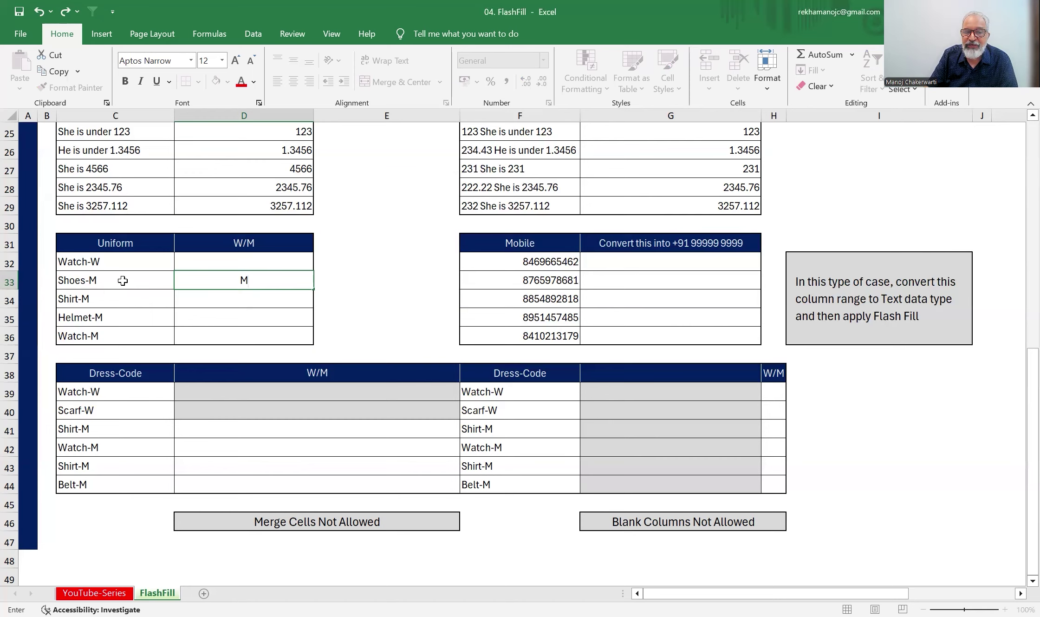
pyautogui.press('Return')
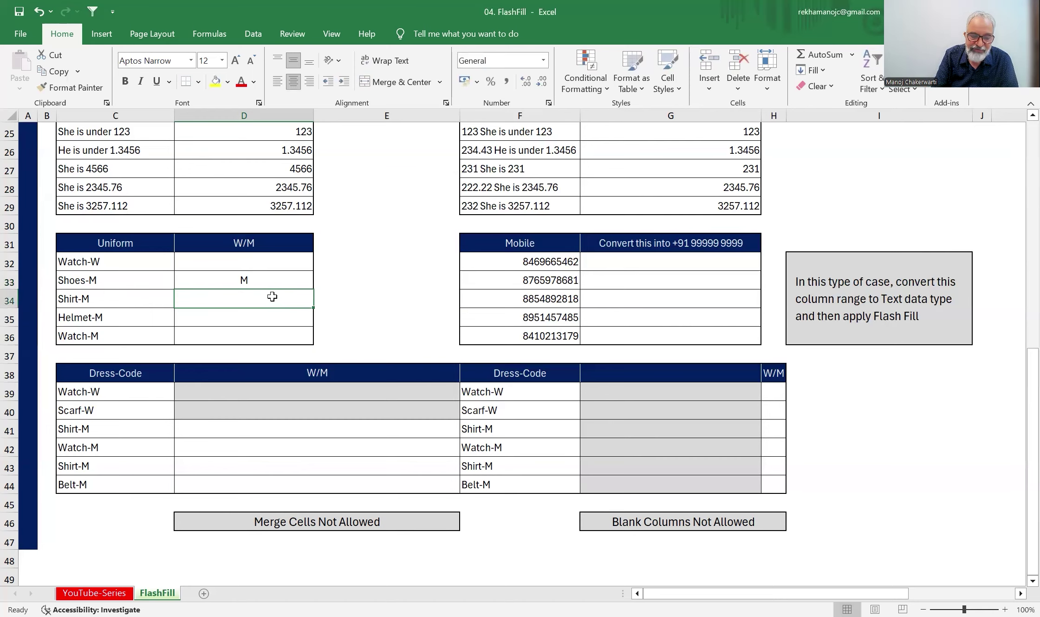
pyautogui.hotkey('ctrl', 'e')
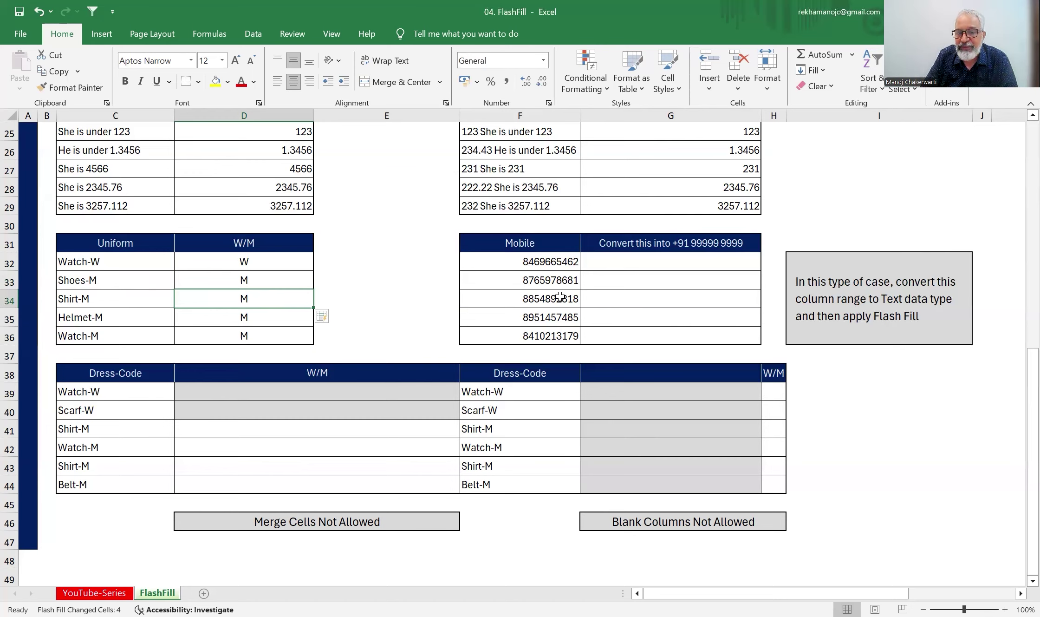
pyautogui.moveTo(553, 262); pyautogui.dragTo(548, 327)
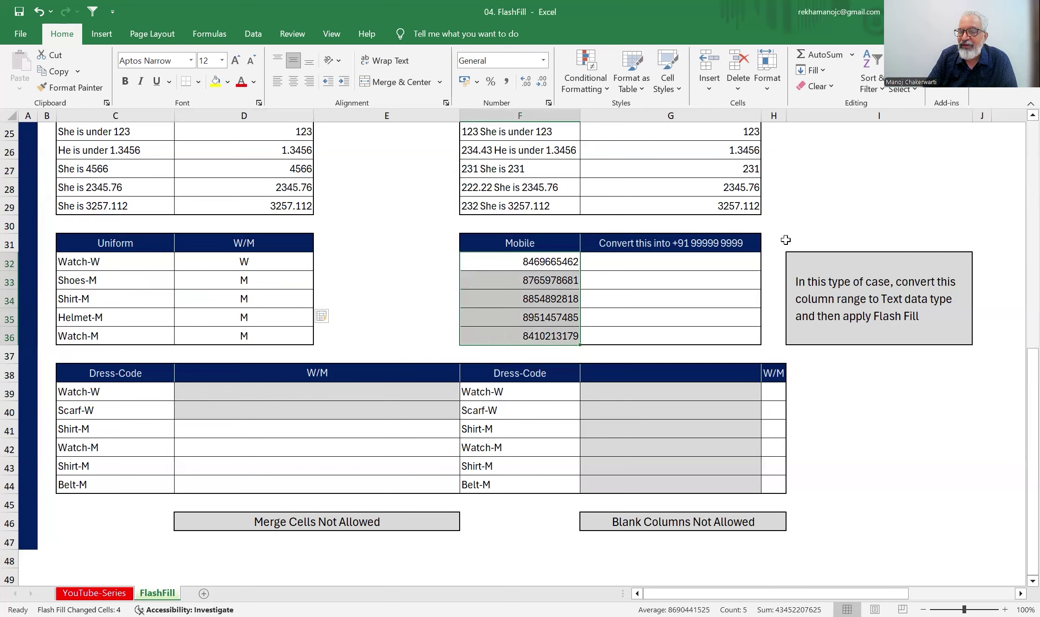
# - Format the five conversion cells G32:G36 as Text
pyautogui.click(636, 261)
pyautogui.moveTo(636, 261); pyautogui.dragTo(641, 330)
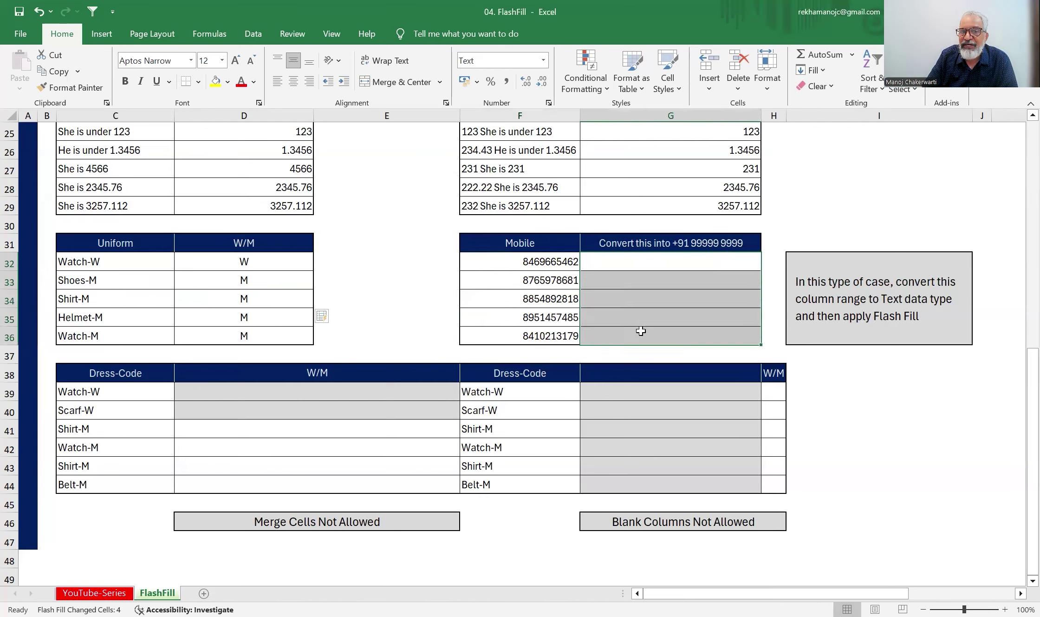
pyautogui.click(544, 60)
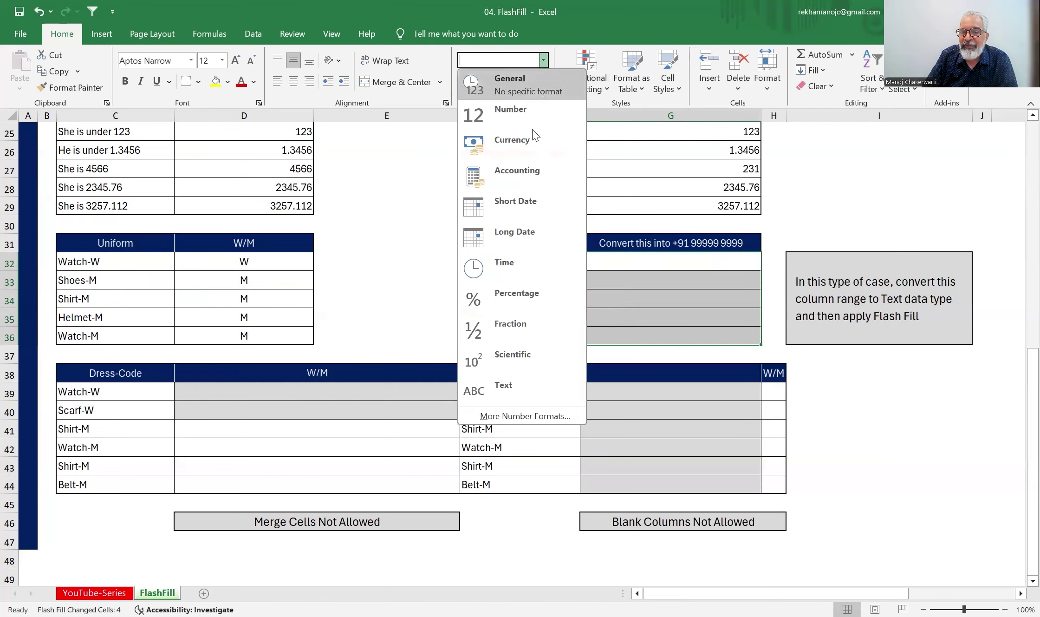
pyautogui.click(518, 387)
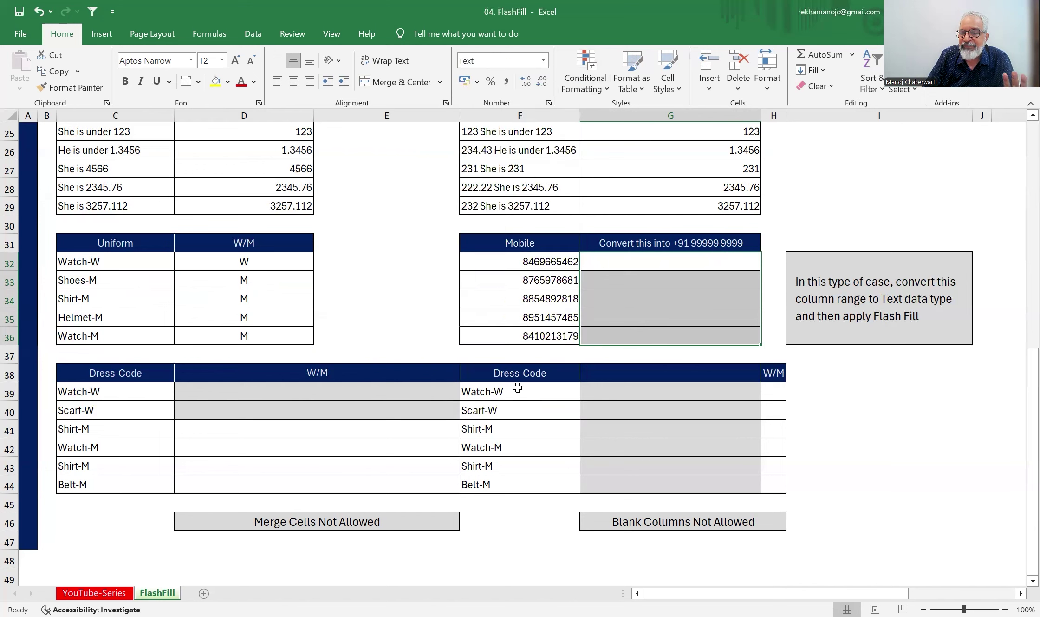
# - Type the first mobile number in +91 format in G32 and Flash Fill the other four
pyautogui.click(652, 262)
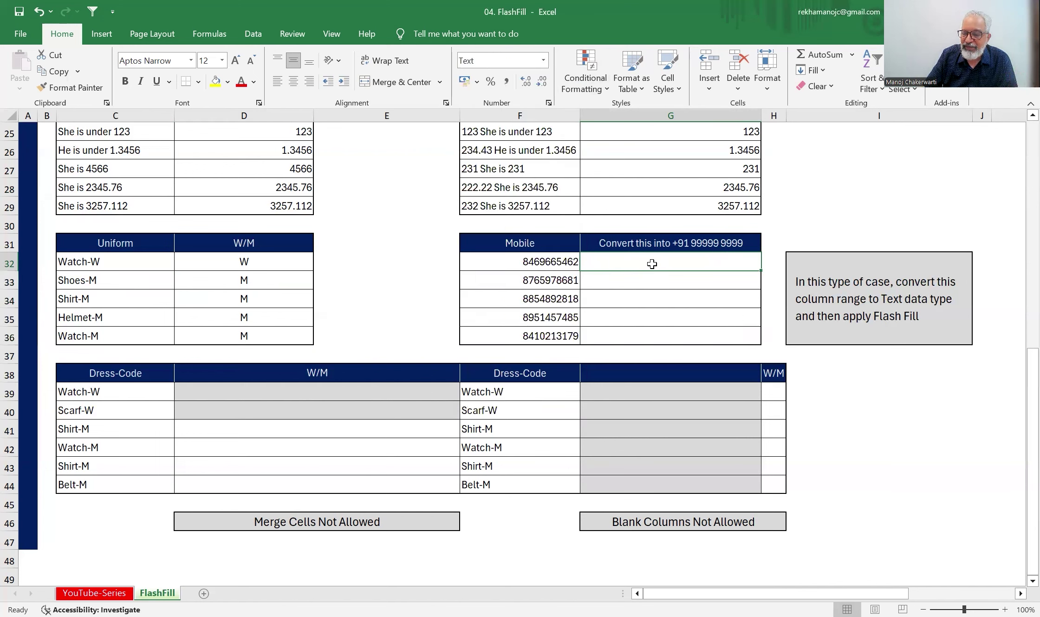
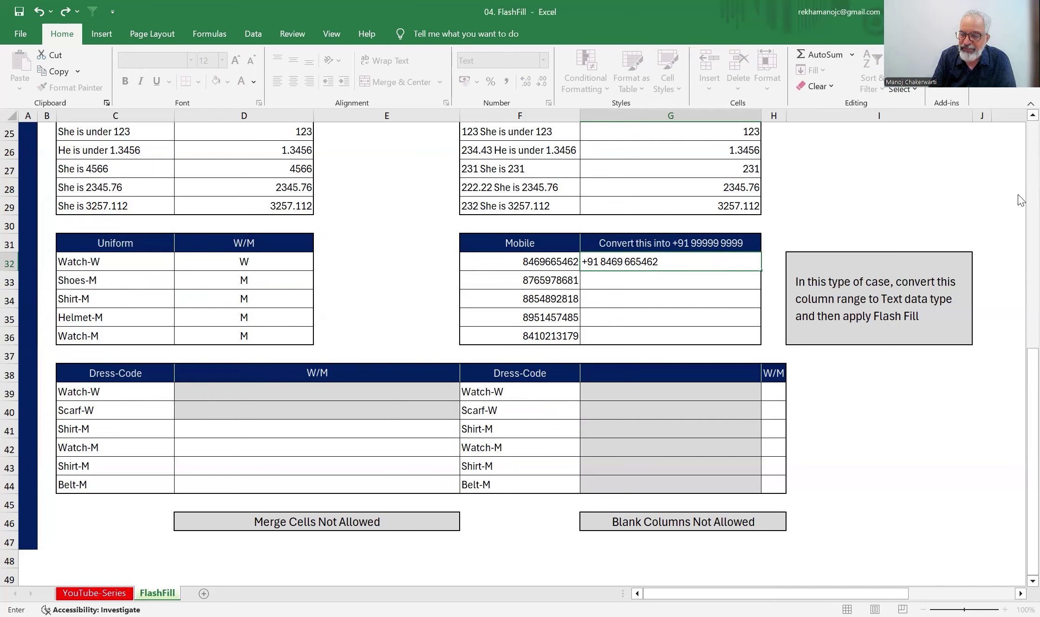
pyautogui.press('Return')
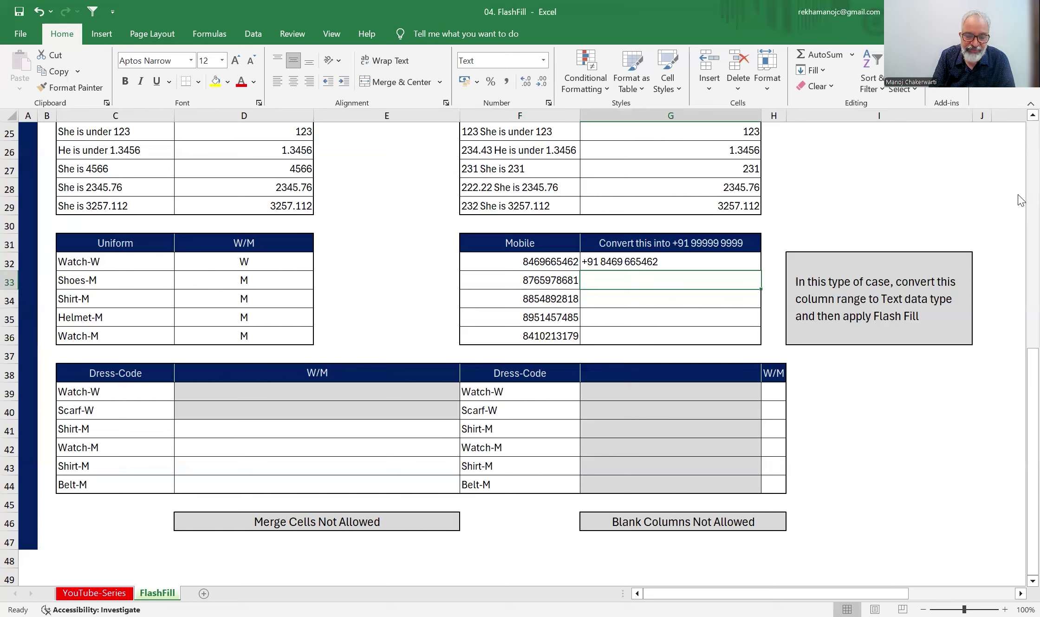
pyautogui.hotkey('ctrl', 'e')
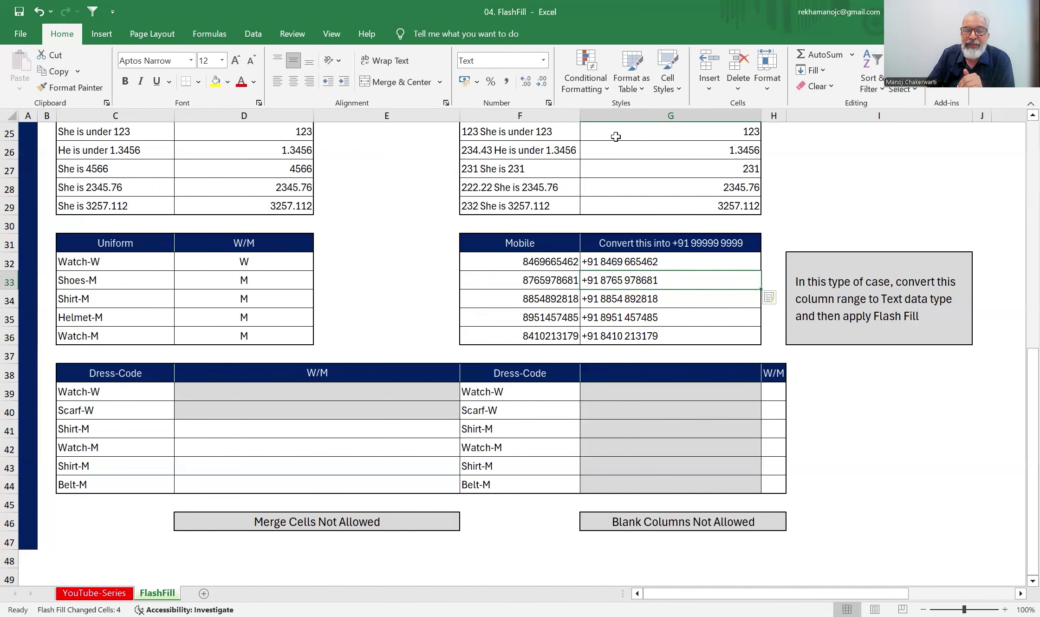
pyautogui.scroll(3, 557, 207)
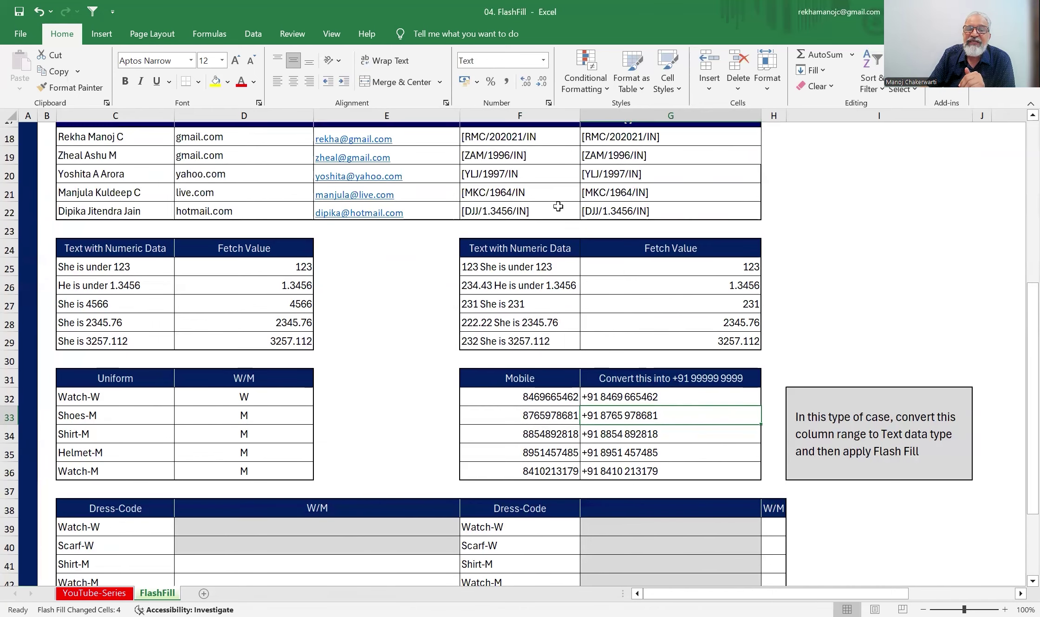
pyautogui.scroll(2, 398, 213)
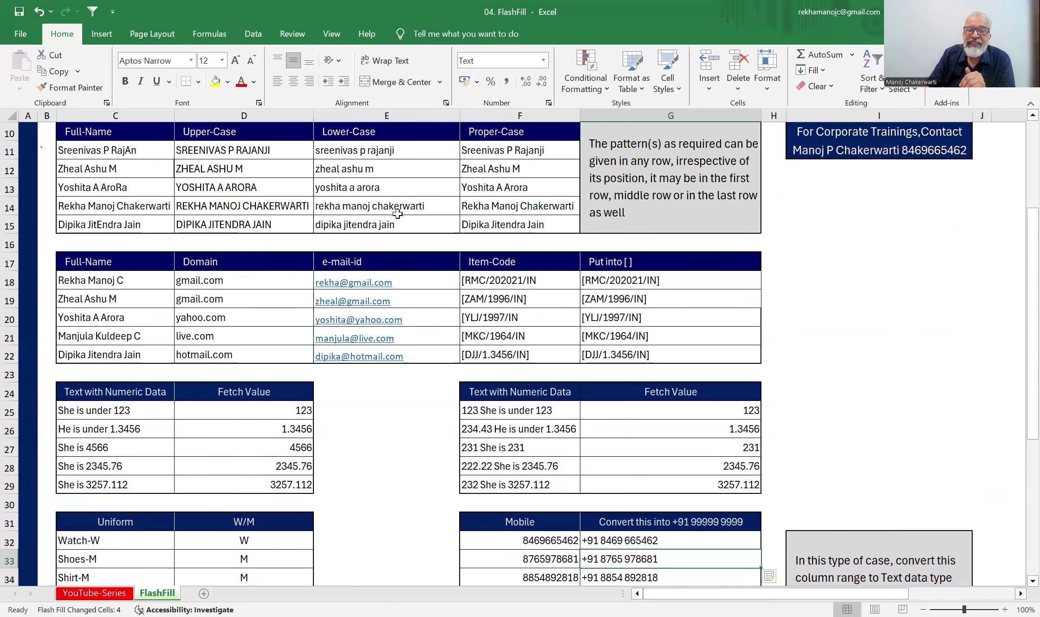
pyautogui.scroll(2, 387, 223)
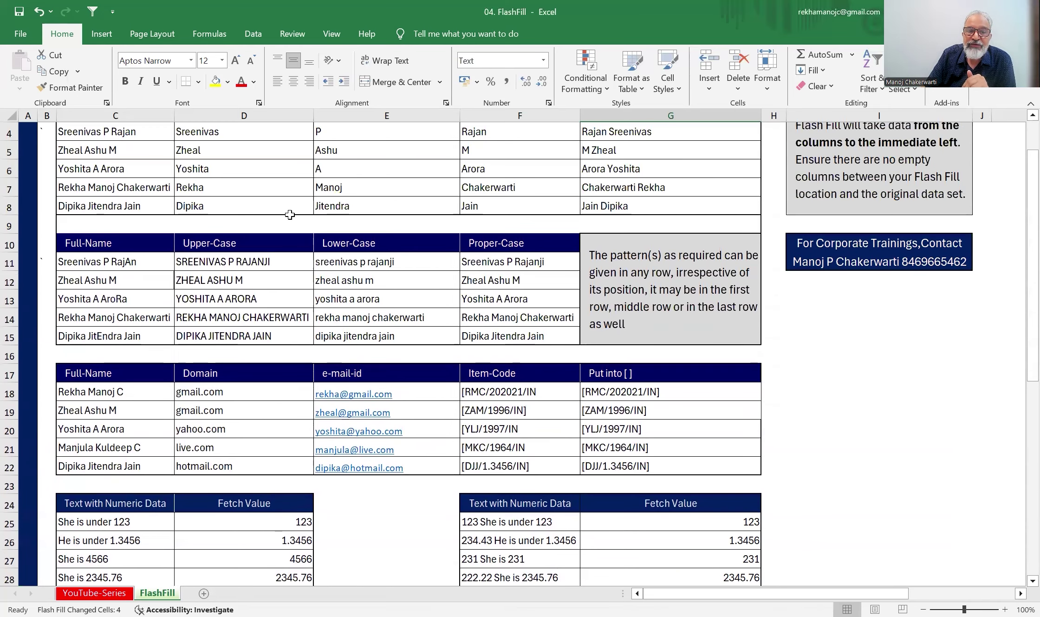
pyautogui.scroll(-8, 443, 271)
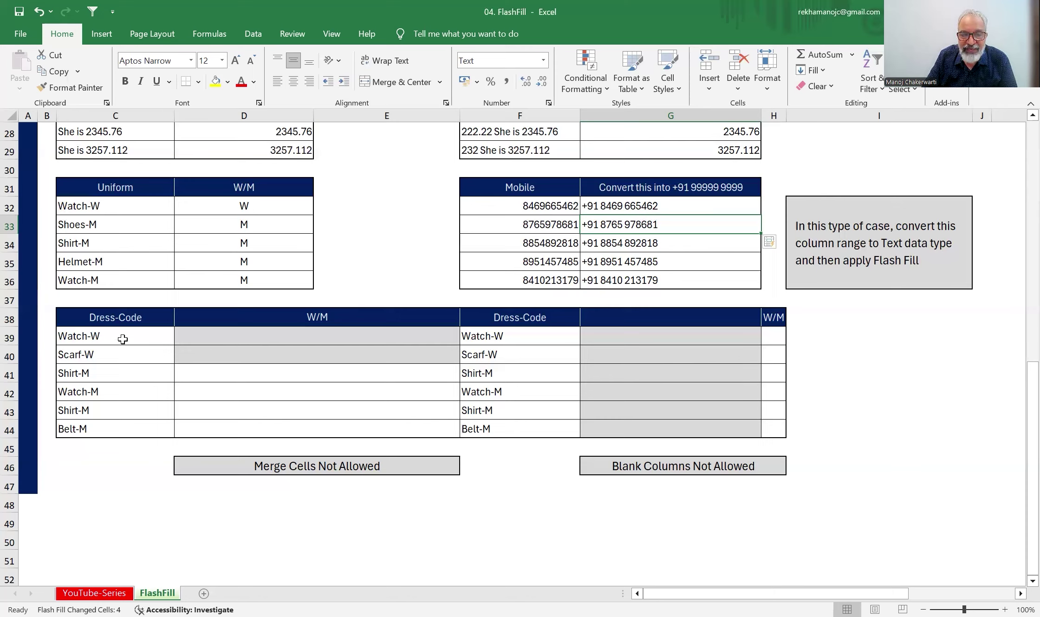
pyautogui.click(122, 340)
pyautogui.click(246, 337)
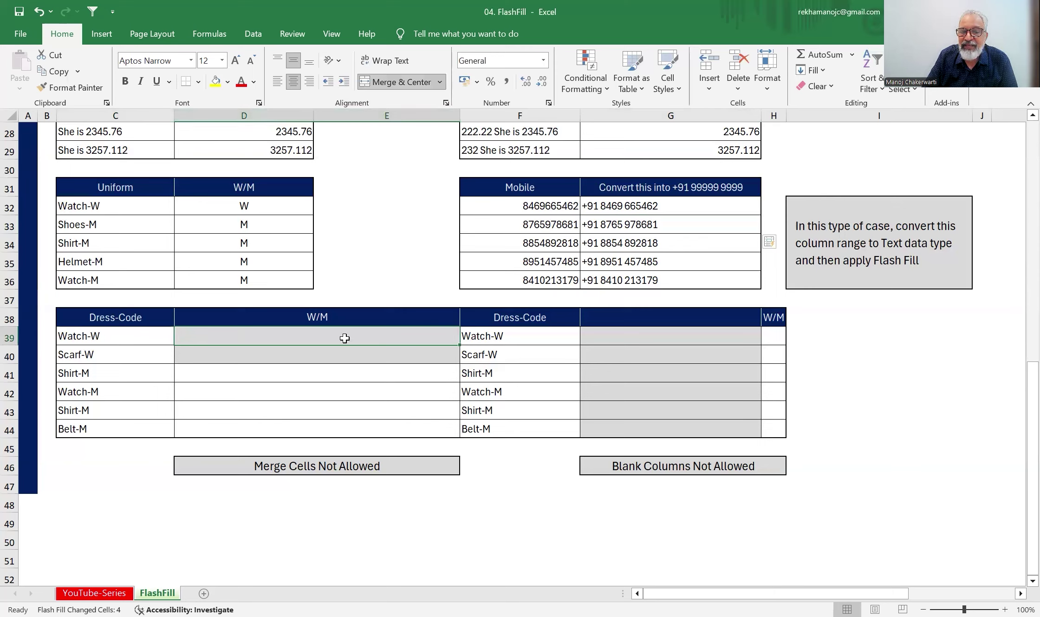
pyautogui.moveTo(345, 338); pyautogui.dragTo(346, 430)
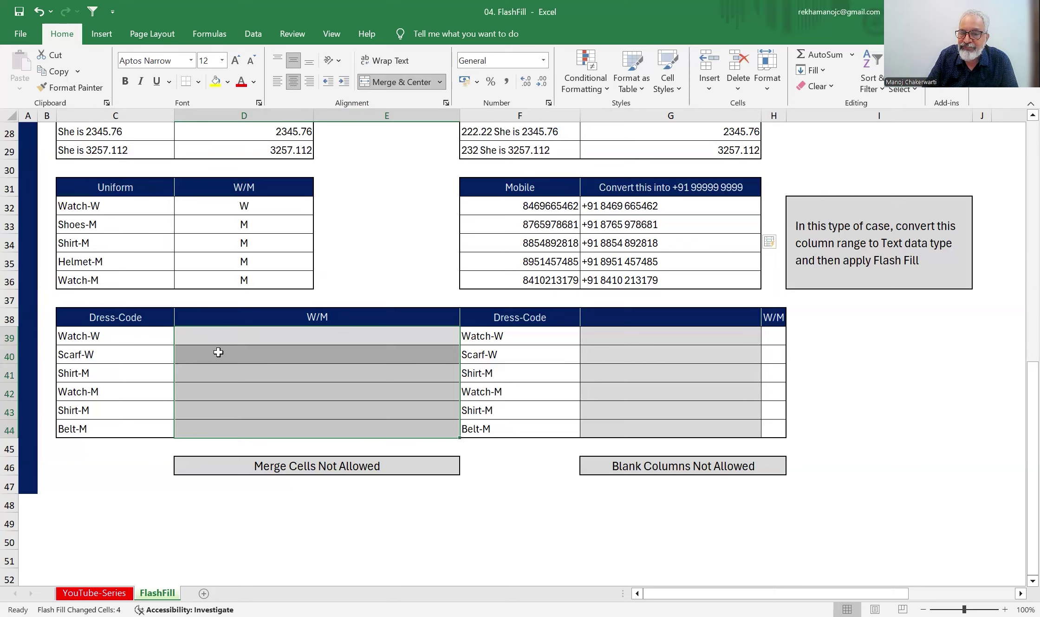
pyautogui.click(630, 316)
pyautogui.moveTo(630, 316); pyautogui.dragTo(639, 431)
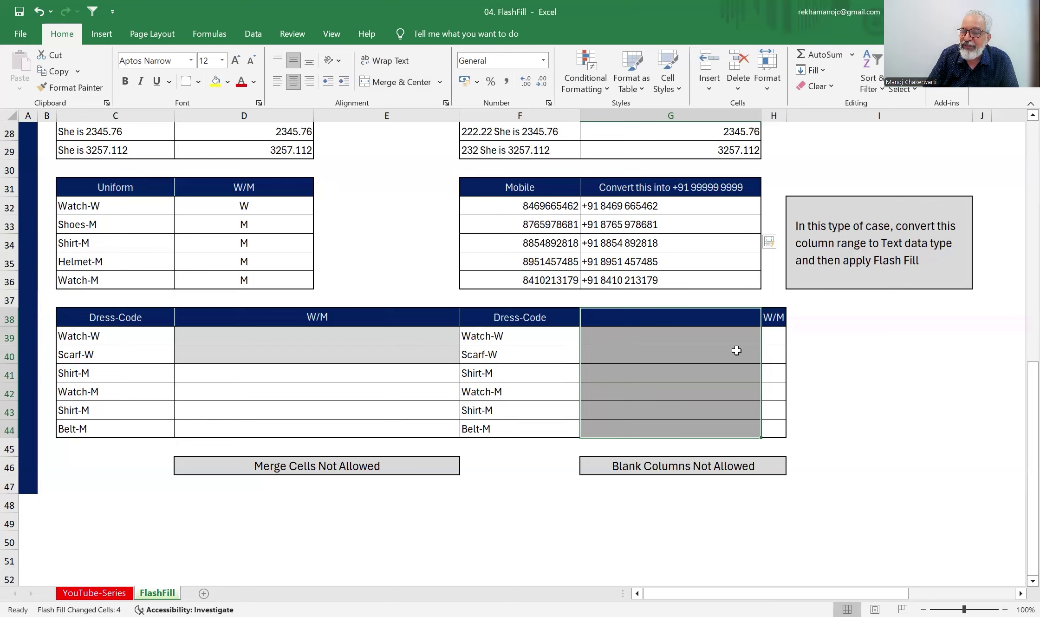
pyautogui.moveTo(345, 331); pyautogui.dragTo(347, 436)
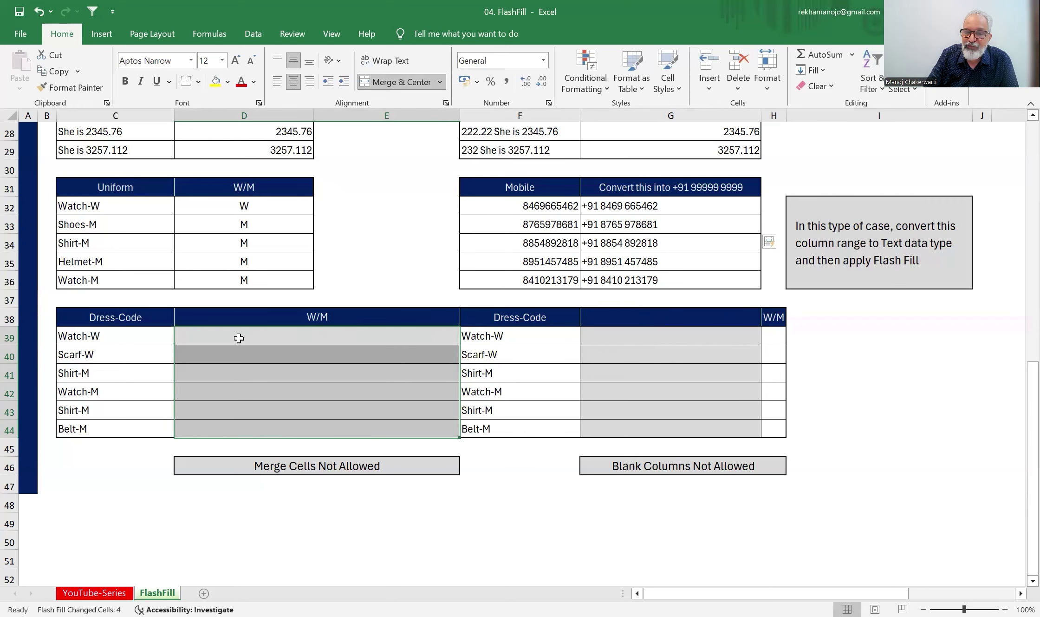
# - Scroll to the top of the FlashFill sheet and switch to the YouTube-Series sheet
pyautogui.scroll(3, 574, 259)
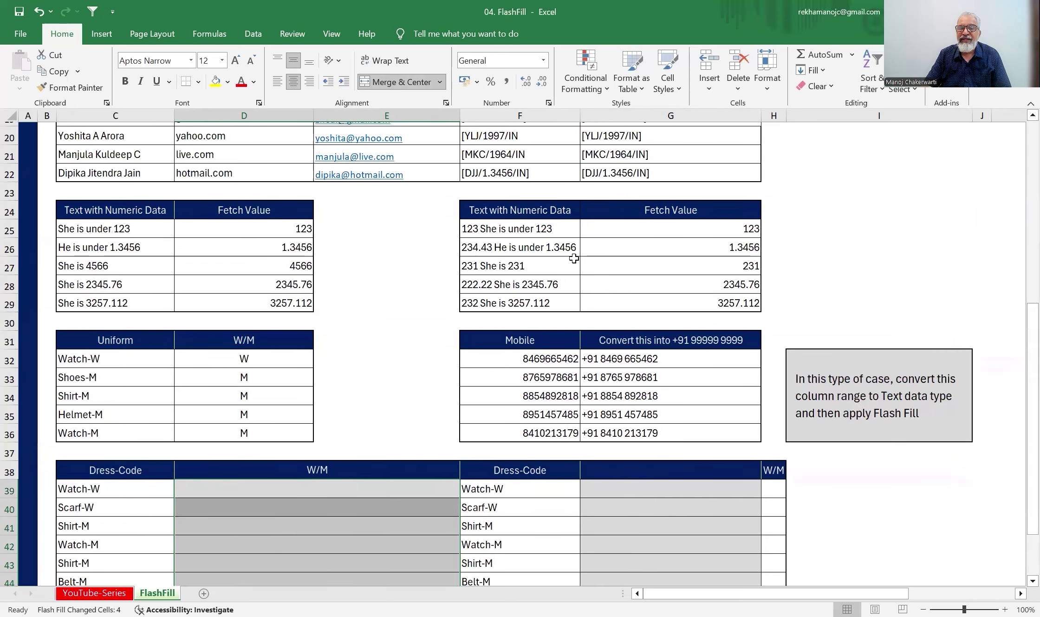
pyautogui.scroll(5, 575, 258)
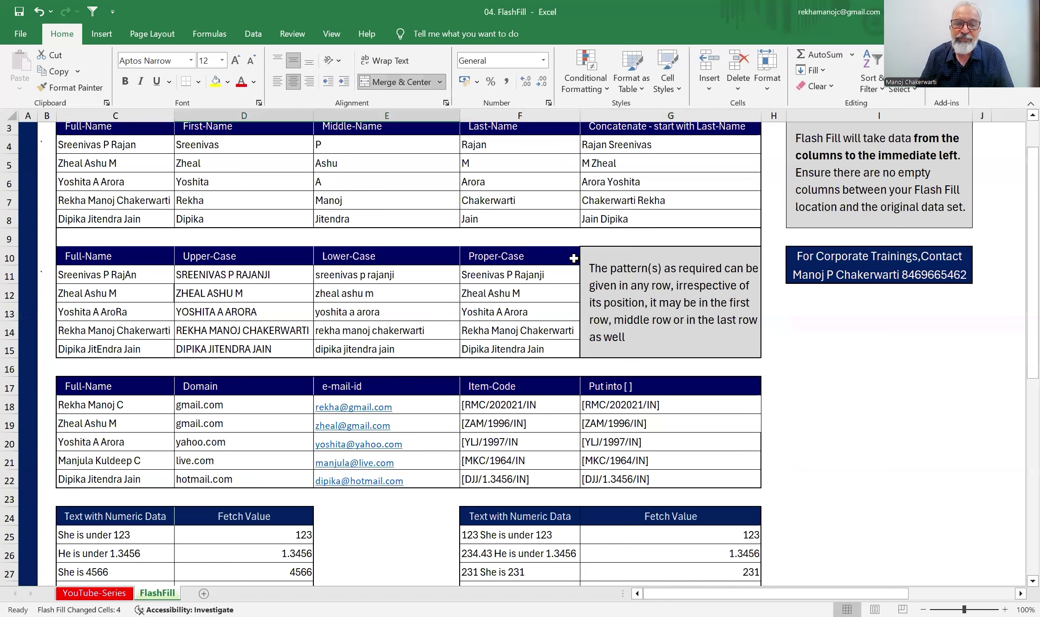
pyautogui.scroll(1, 574, 258)
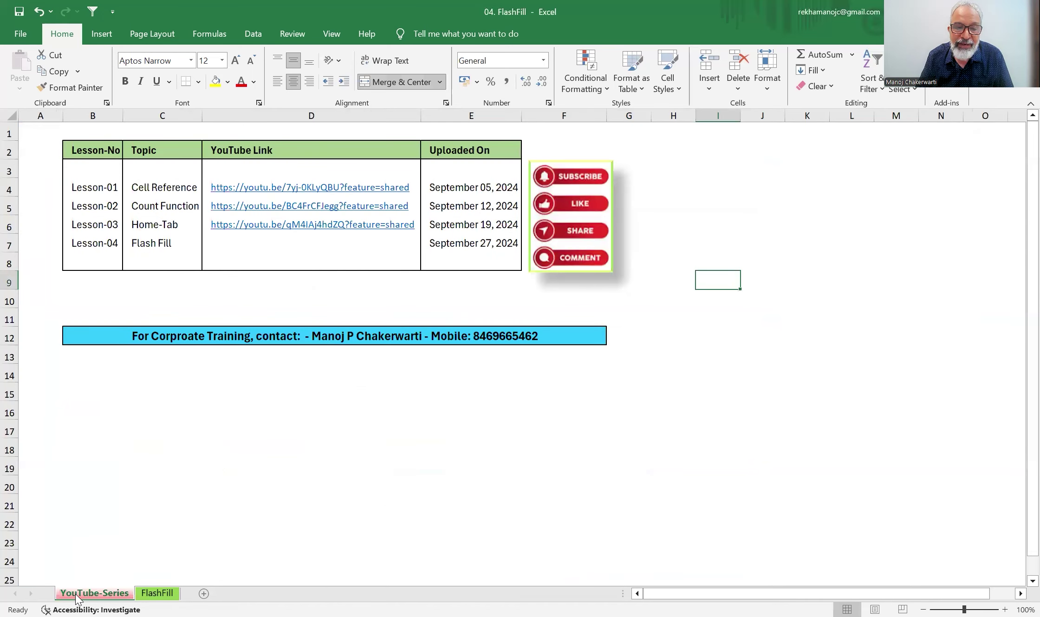
pyautogui.click(79, 594)
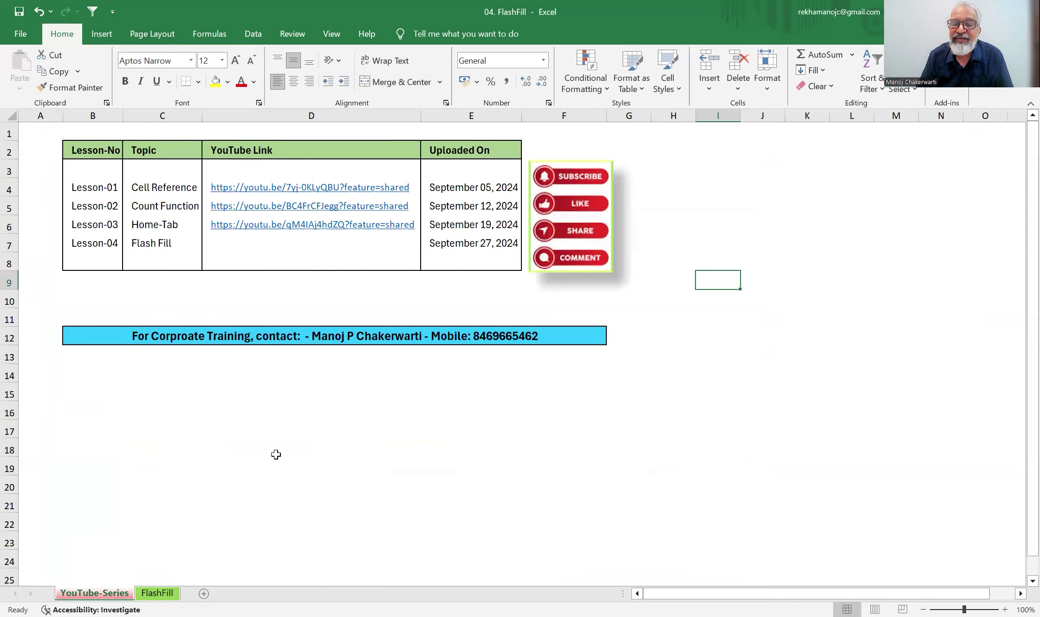